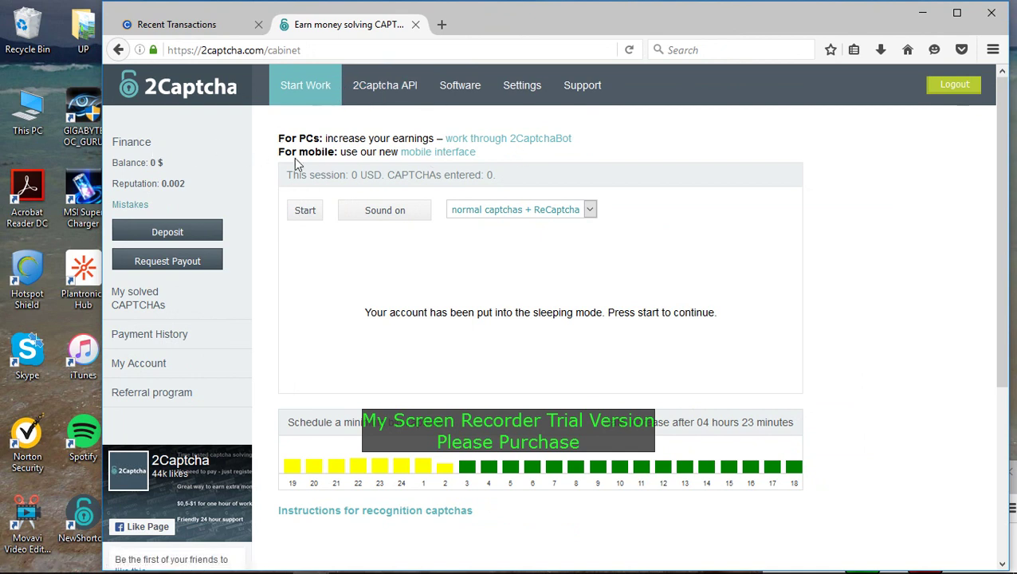
Open the 2CaptchaBot software page, request the new 2captchabot2.01 version and move the download prompt aside
{"action": "left_click", "coordinate": [501, 141]}
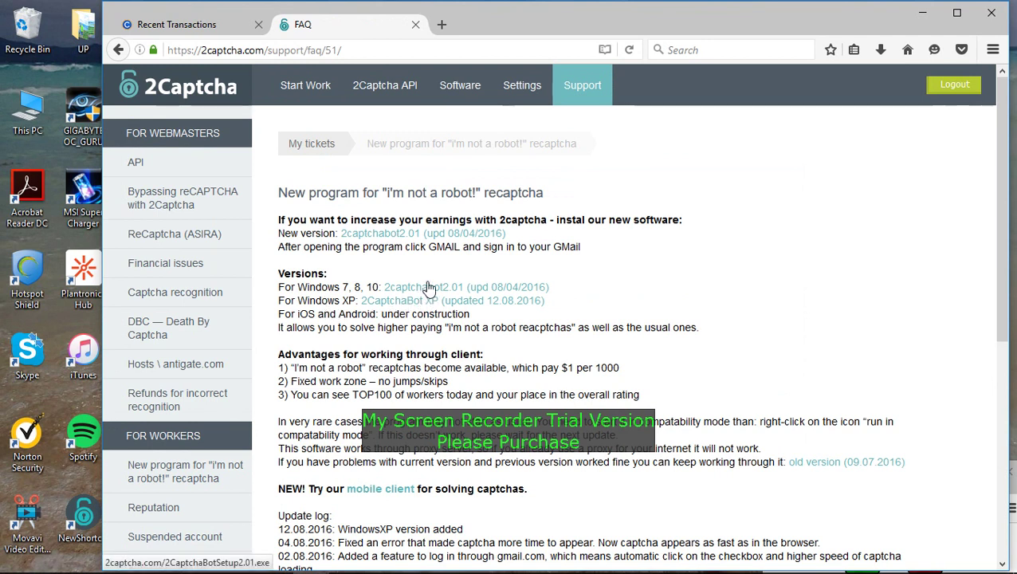
{"action": "left_click", "coordinate": [413, 234]}
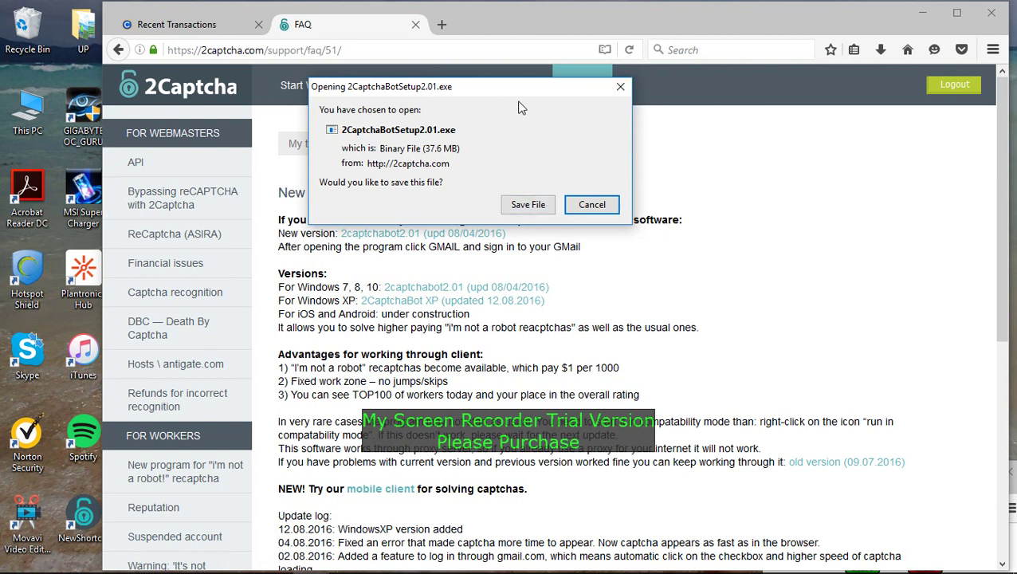
{"action": "left_click_drag", "start_coordinate": [518, 93], "coordinate": [708, 126]}
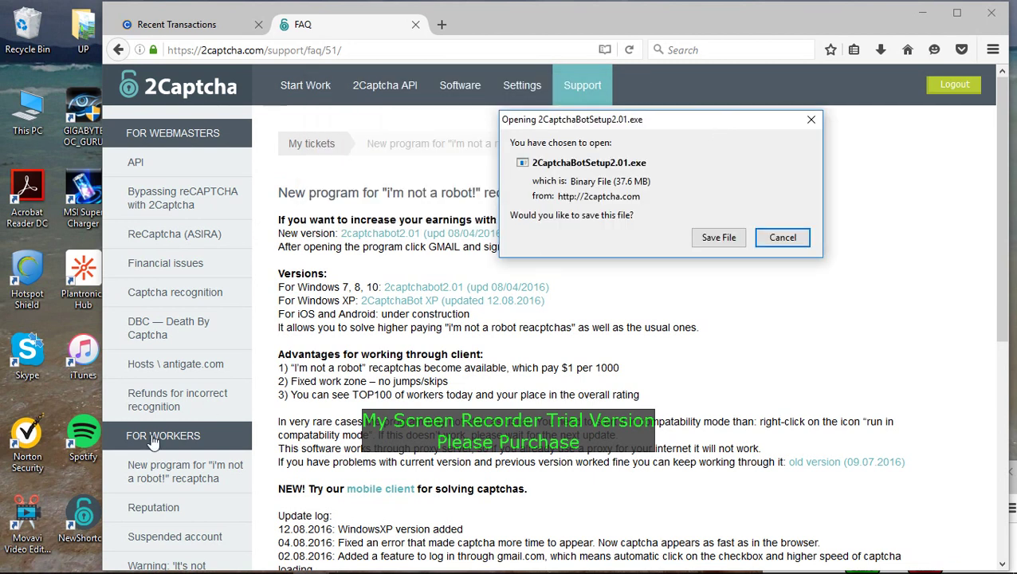
Examine the worker help topics, update log and support request form on the 2CaptchaBot page, and cancel the download prompt
{"action": "scroll", "coordinate": [240, 431], "scroll_direction": "down", "scroll_amount": 4}
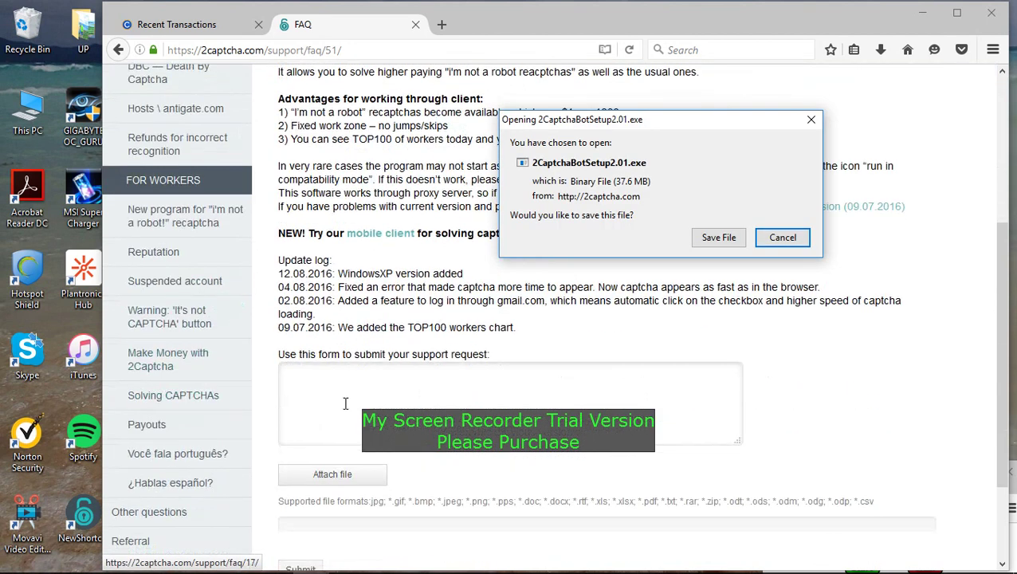
{"action": "scroll", "coordinate": [339, 409], "scroll_direction": "up", "scroll_amount": 4}
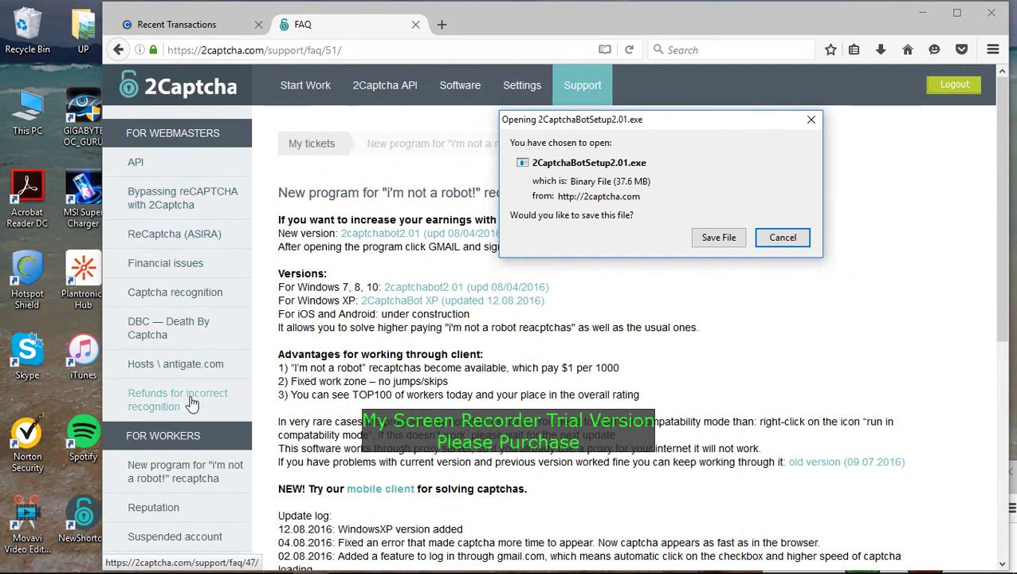
{"action": "scroll", "coordinate": [212, 474], "scroll_direction": "down", "scroll_amount": 2}
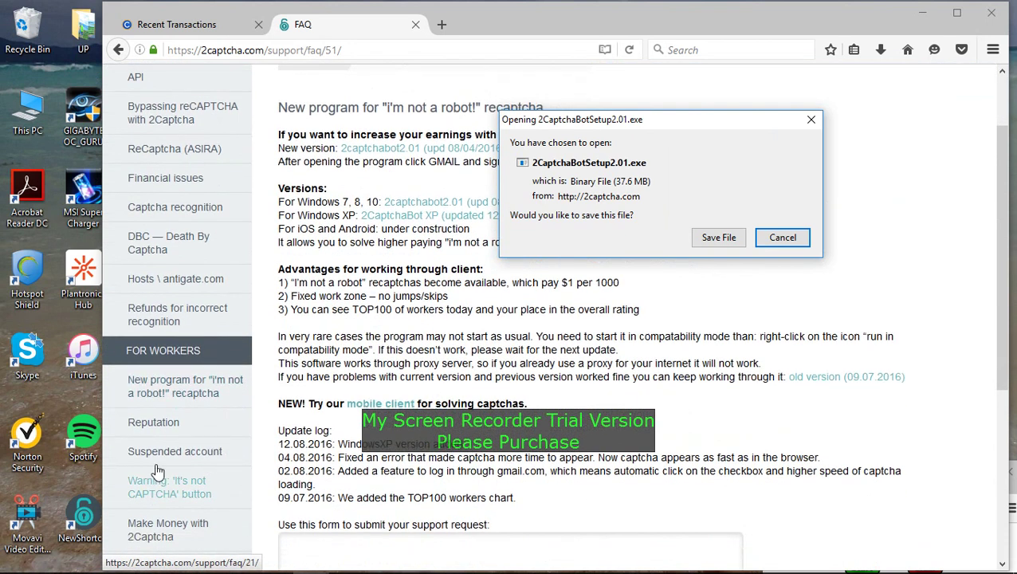
{"action": "scroll", "coordinate": [185, 453], "scroll_direction": "down", "scroll_amount": 2}
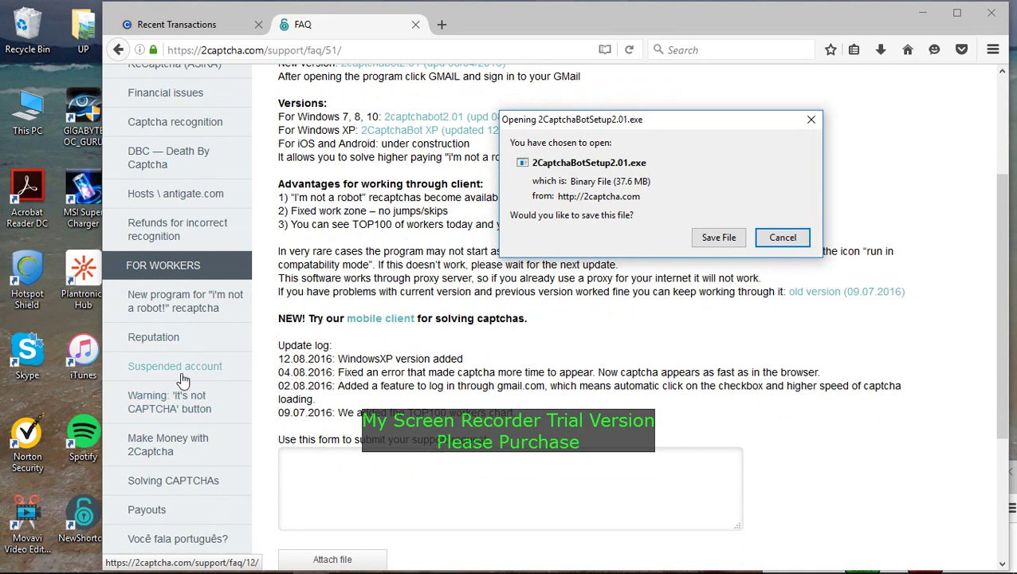
{"action": "scroll", "coordinate": [303, 375], "scroll_direction": "up", "scroll_amount": 4}
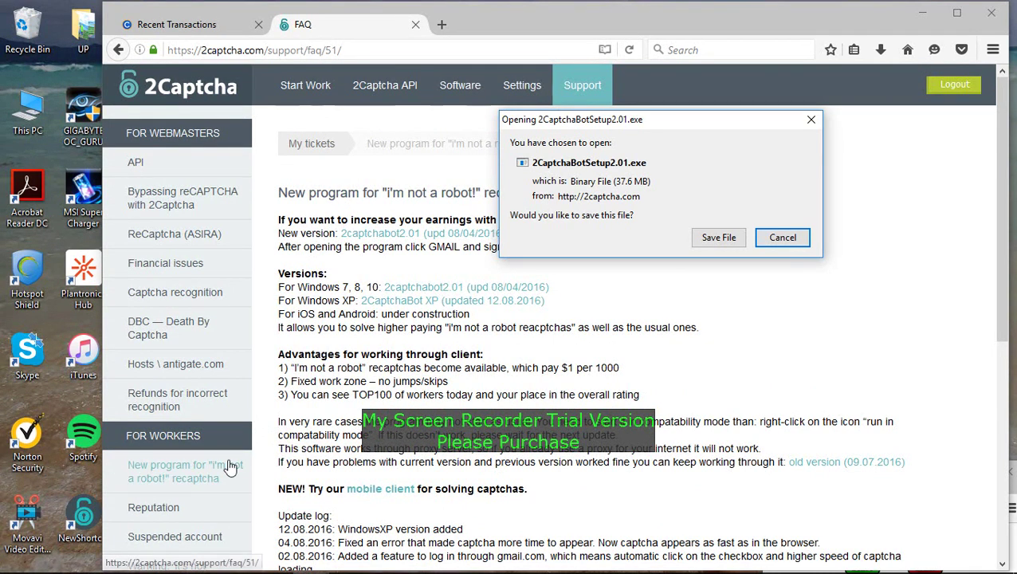
{"action": "scroll", "coordinate": [160, 466], "scroll_direction": "down", "scroll_amount": 4}
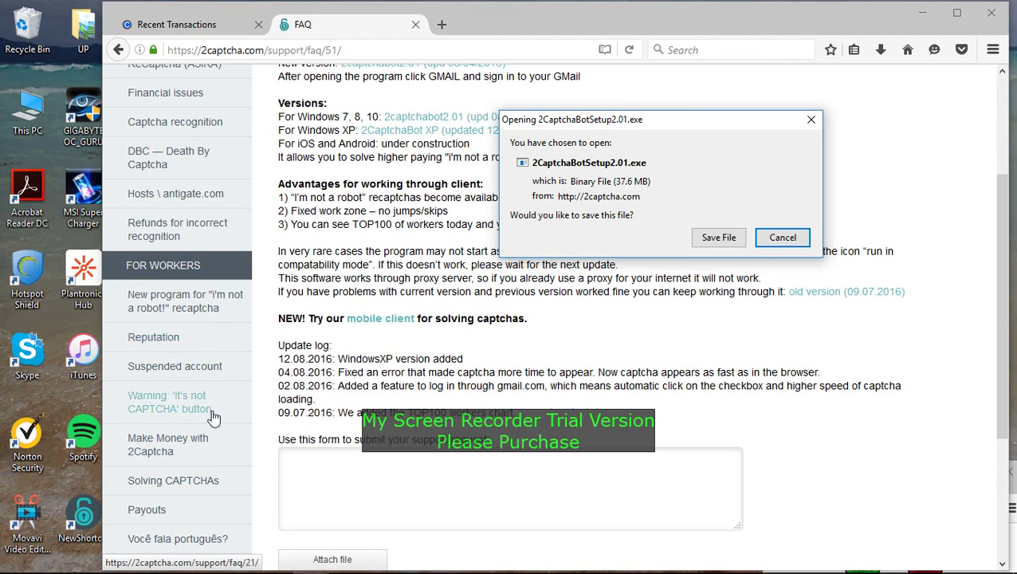
{"action": "scroll", "coordinate": [201, 461], "scroll_direction": "down", "scroll_amount": 1}
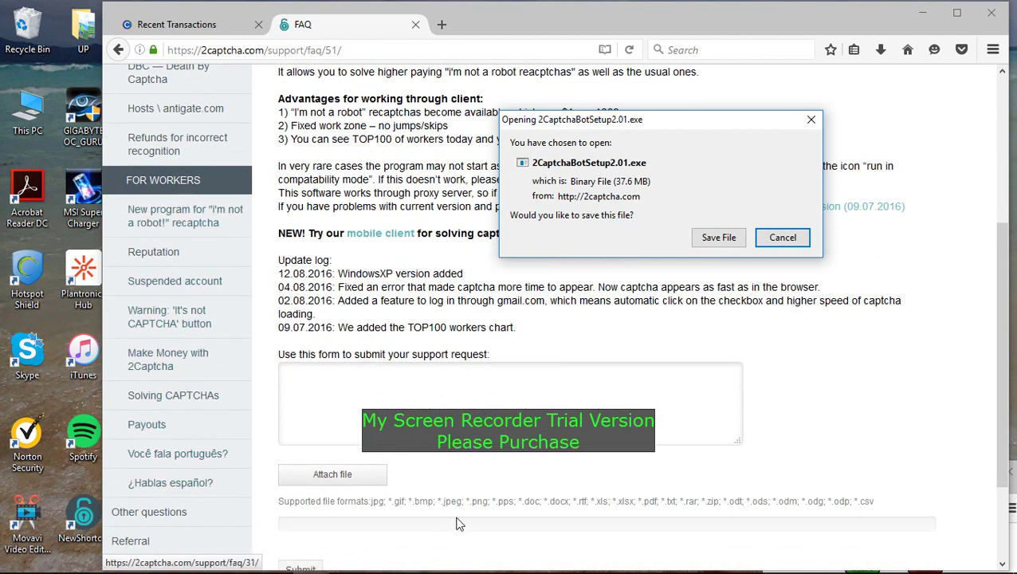
{"action": "scroll", "coordinate": [471, 475], "scroll_direction": "down", "scroll_amount": 1}
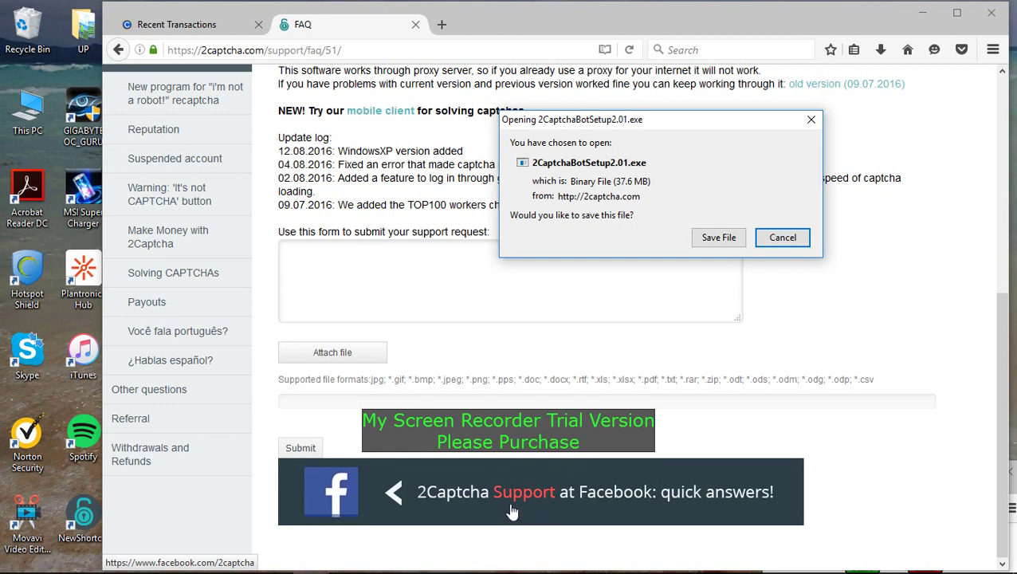
{"action": "scroll", "coordinate": [542, 395], "scroll_direction": "up", "scroll_amount": 4}
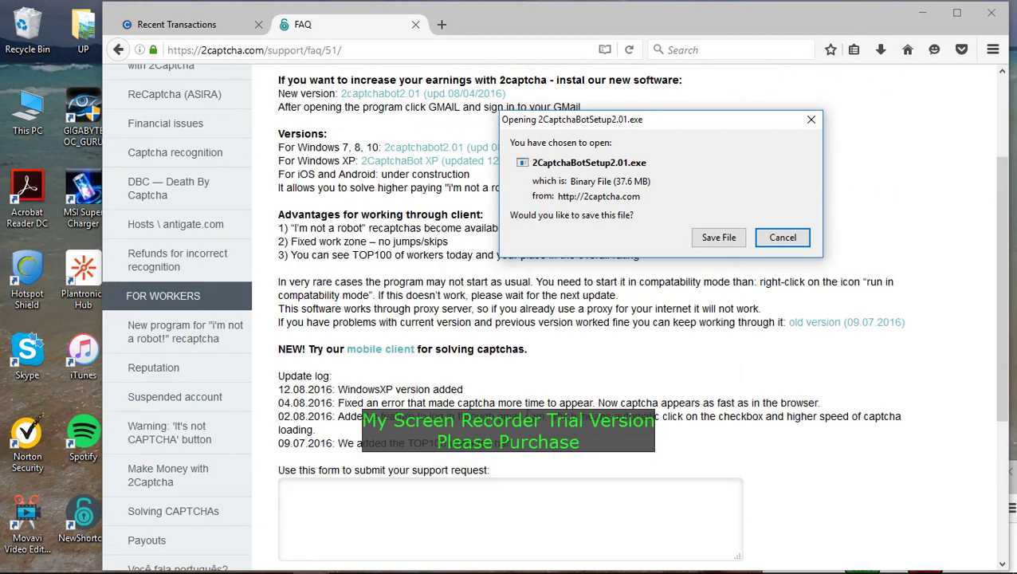
{"action": "scroll", "coordinate": [539, 431], "scroll_direction": "up", "scroll_amount": 1}
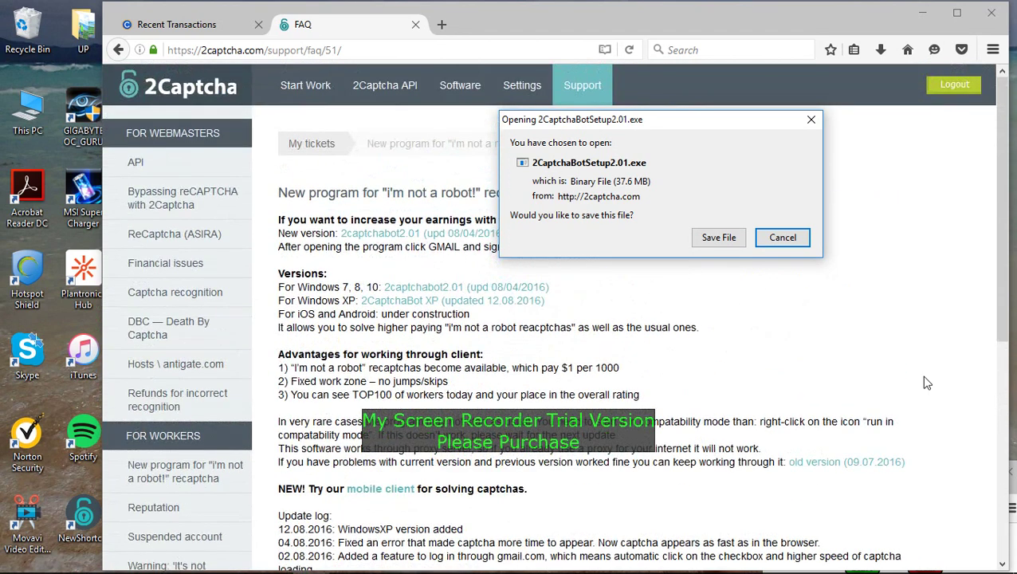
{"action": "left_click", "coordinate": [783, 238]}
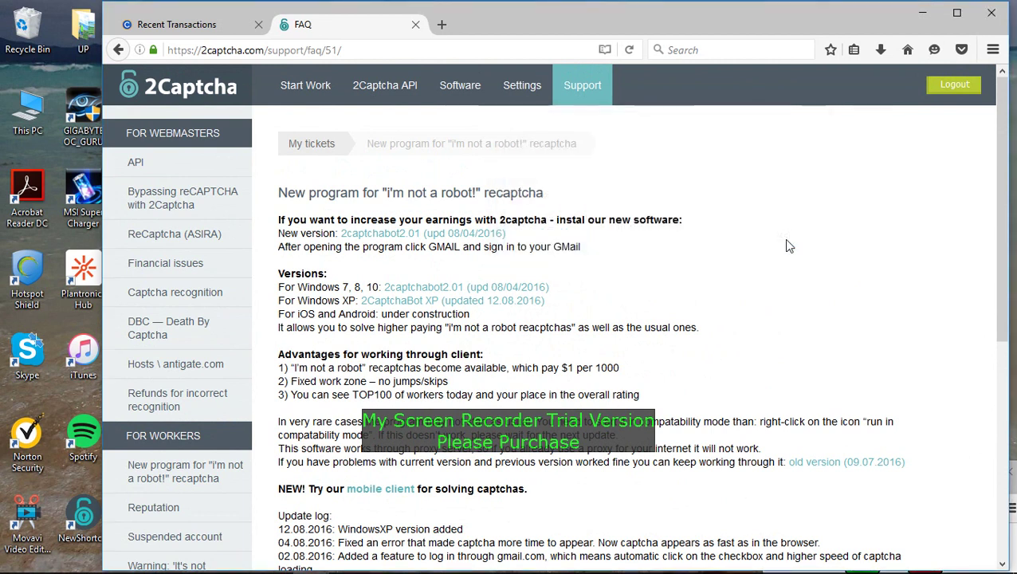
Check the compatibility settings in the properties of the NewShortcut2 desktop shortcut, and close them without changes
{"action": "right_click", "coordinate": [82, 520]}
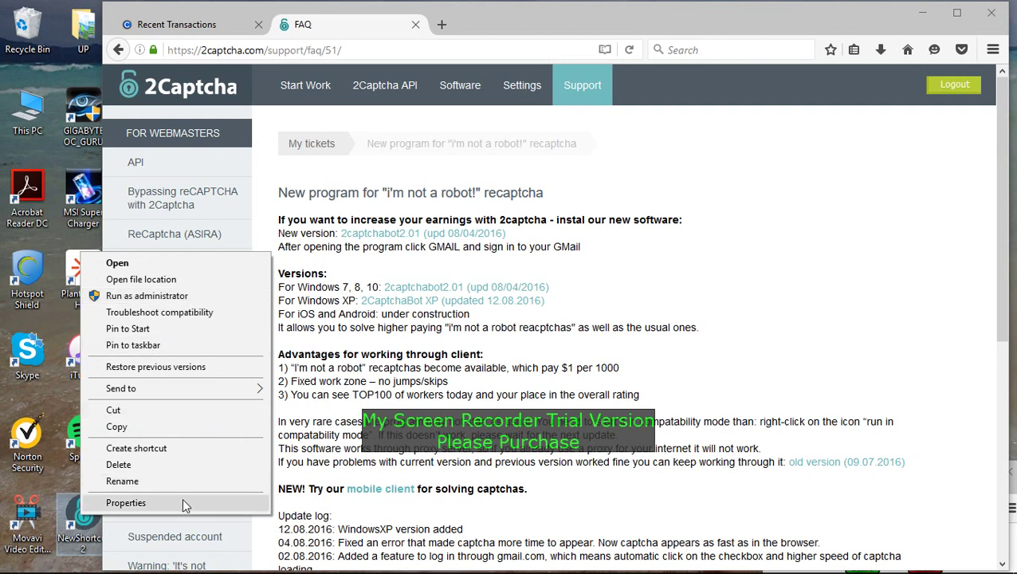
{"action": "left_click", "coordinate": [125, 504]}
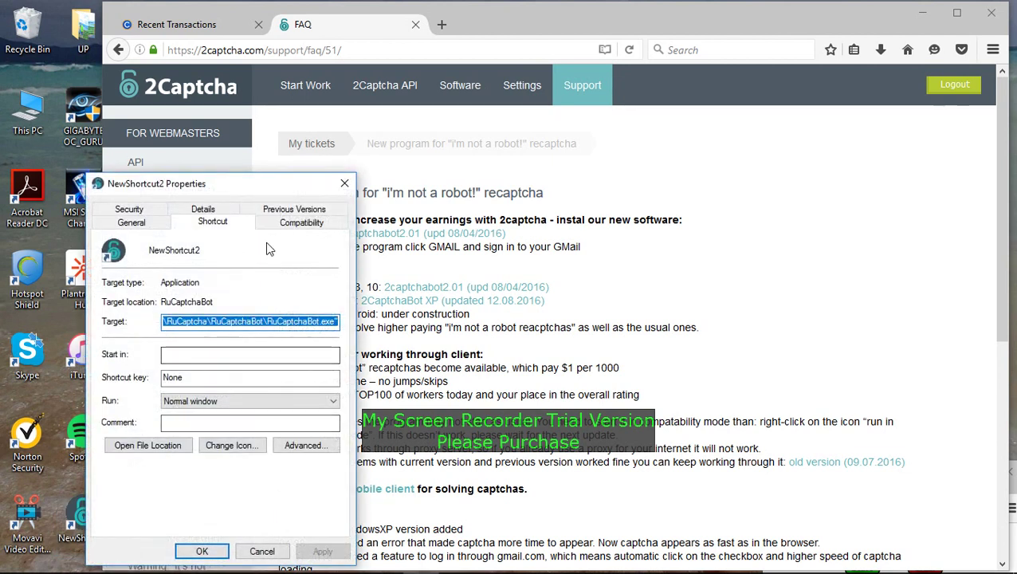
{"action": "left_click", "coordinate": [291, 226]}
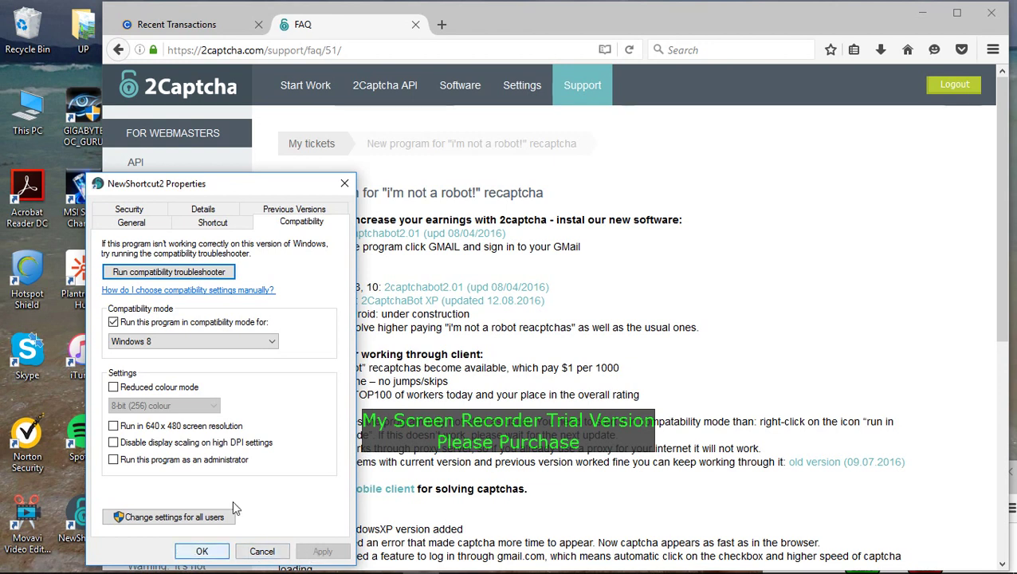
{"action": "left_click", "coordinate": [344, 184]}
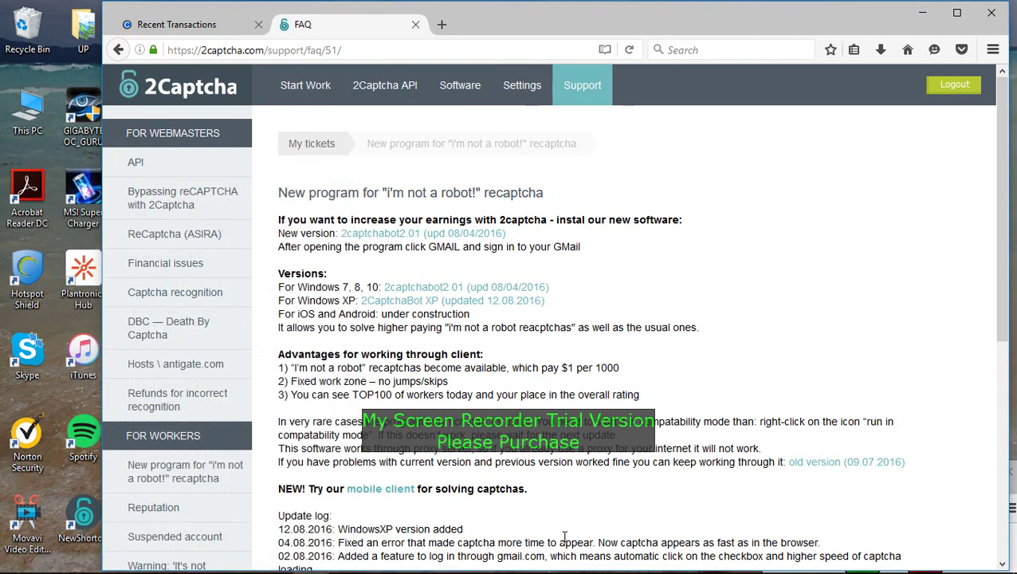
Minimize the browser and bring up all three running 2Captcha\RuCaptcha bot windows side by side on the desktop
{"action": "mouse_move", "coordinate": [201, 568]}
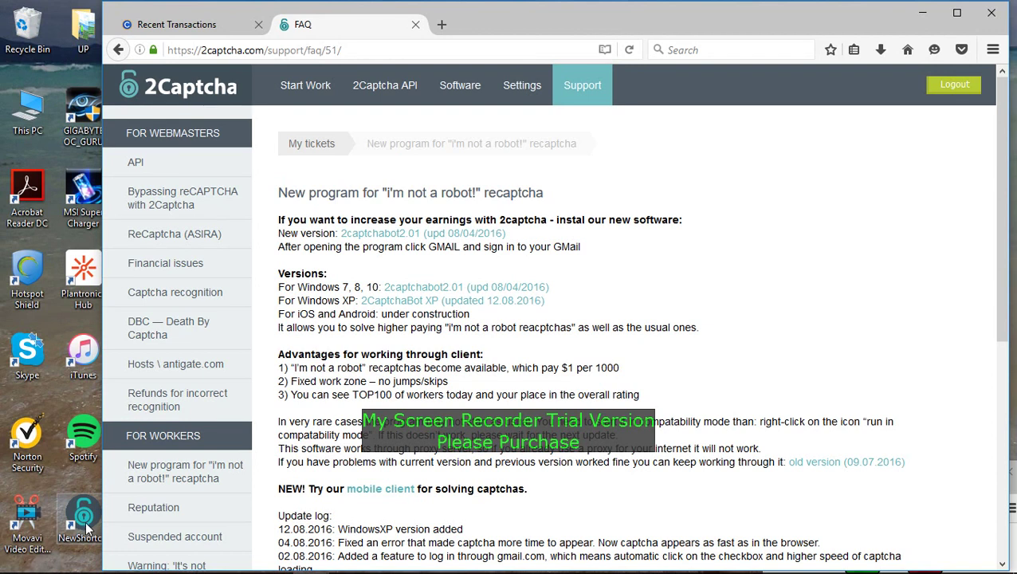
{"action": "left_click", "coordinate": [922, 13]}
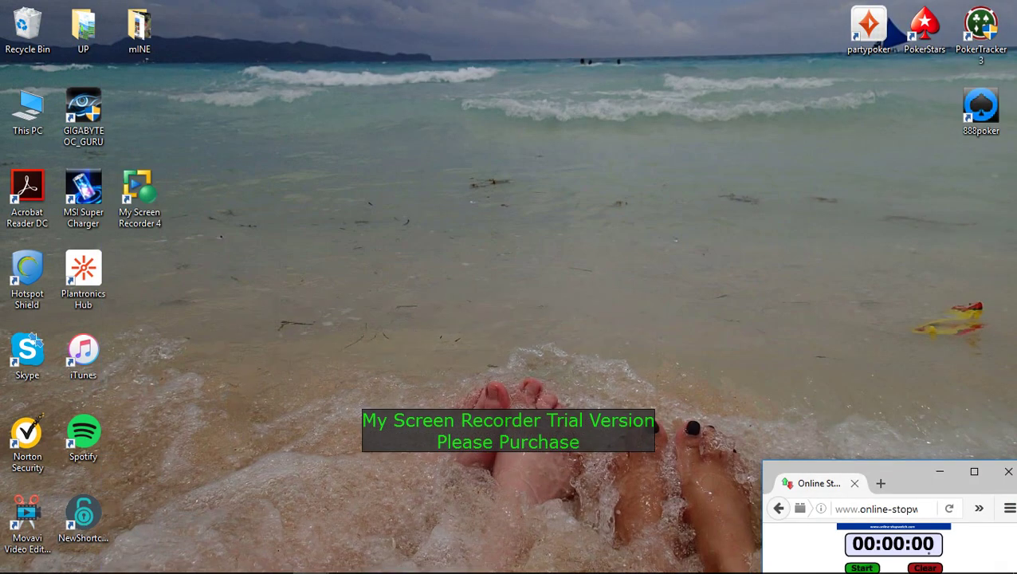
{"action": "mouse_move", "coordinate": [365, 563]}
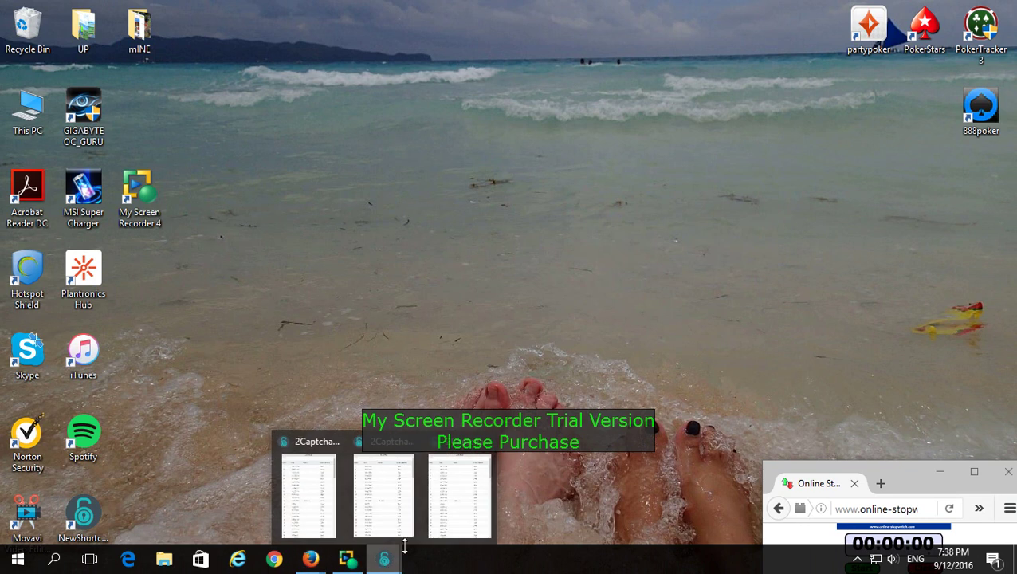
{"action": "left_click", "coordinate": [319, 496]}
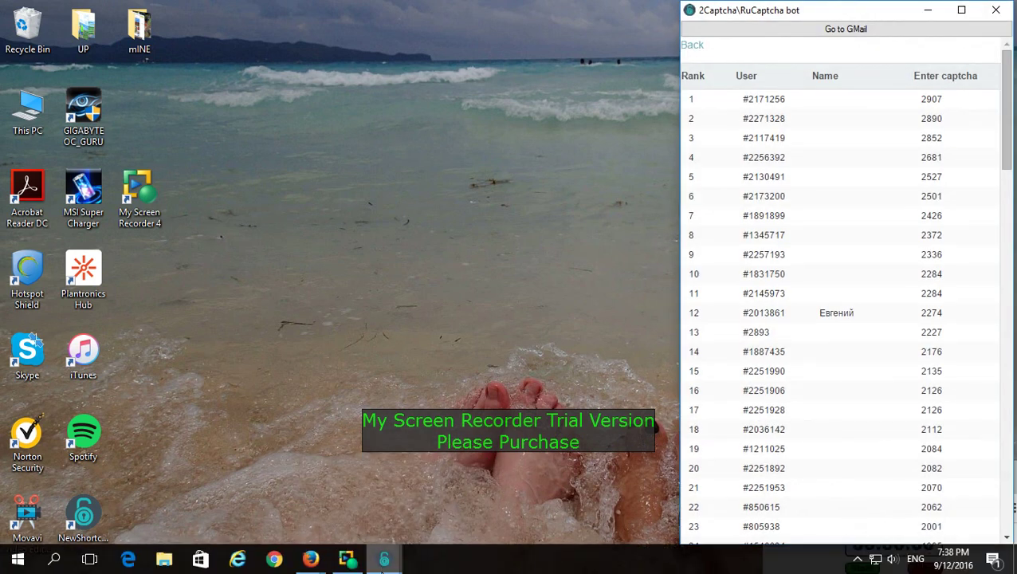
{"action": "mouse_move", "coordinate": [384, 558]}
{"action": "left_click", "coordinate": [397, 501]}
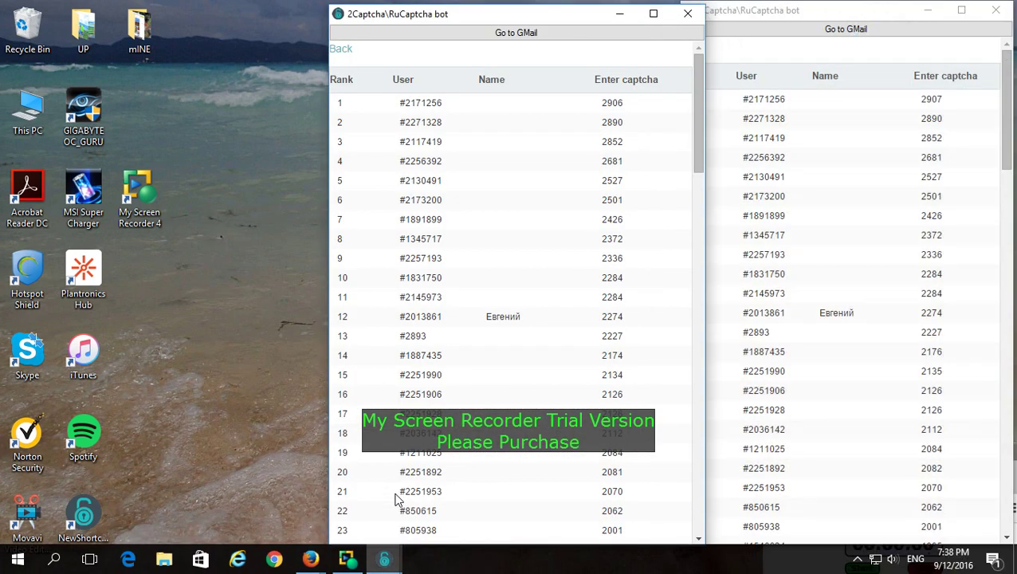
{"action": "mouse_move", "coordinate": [383, 558]}
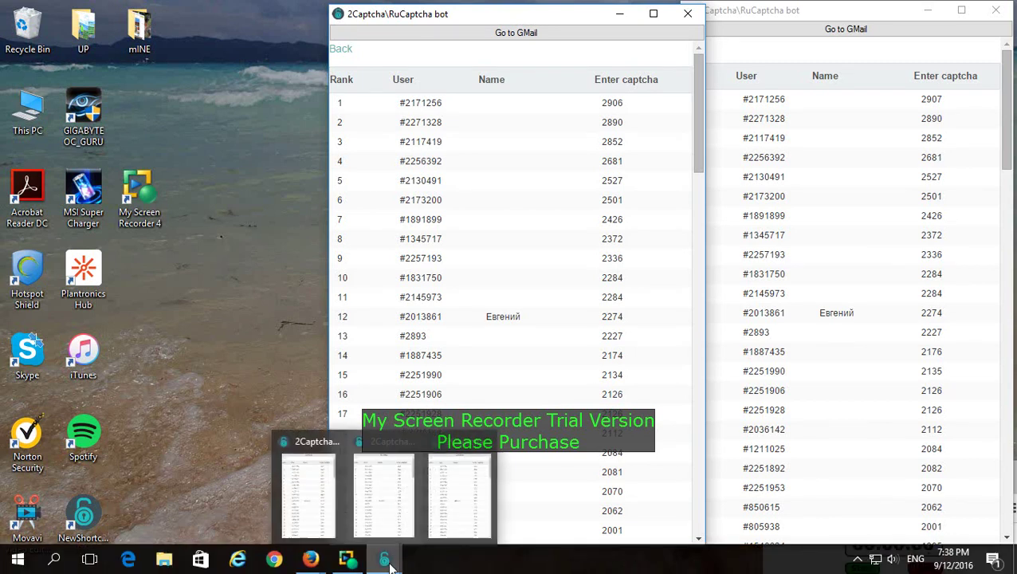
{"action": "left_click", "coordinate": [304, 492]}
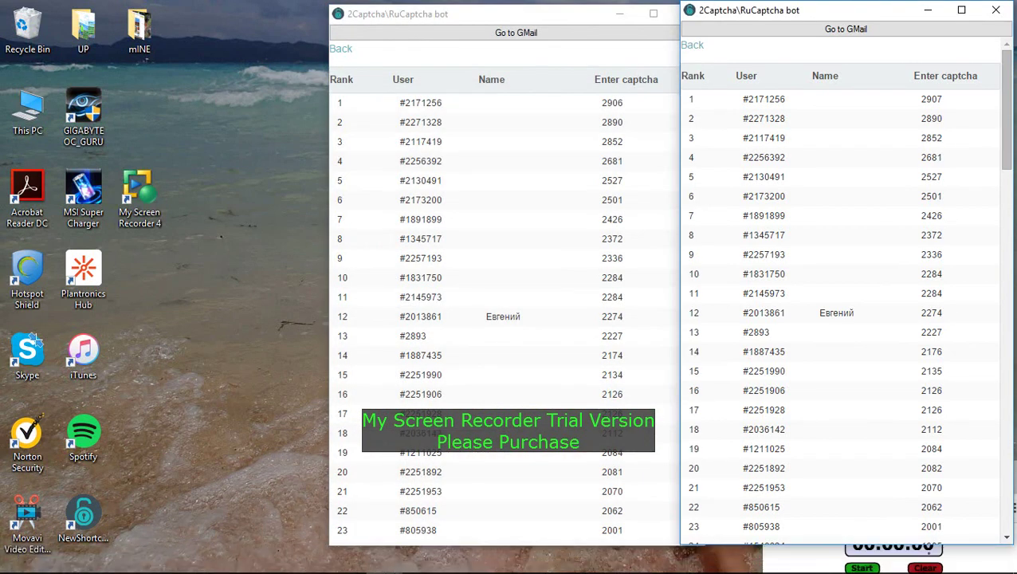
{"action": "left_click", "coordinate": [308, 497]}
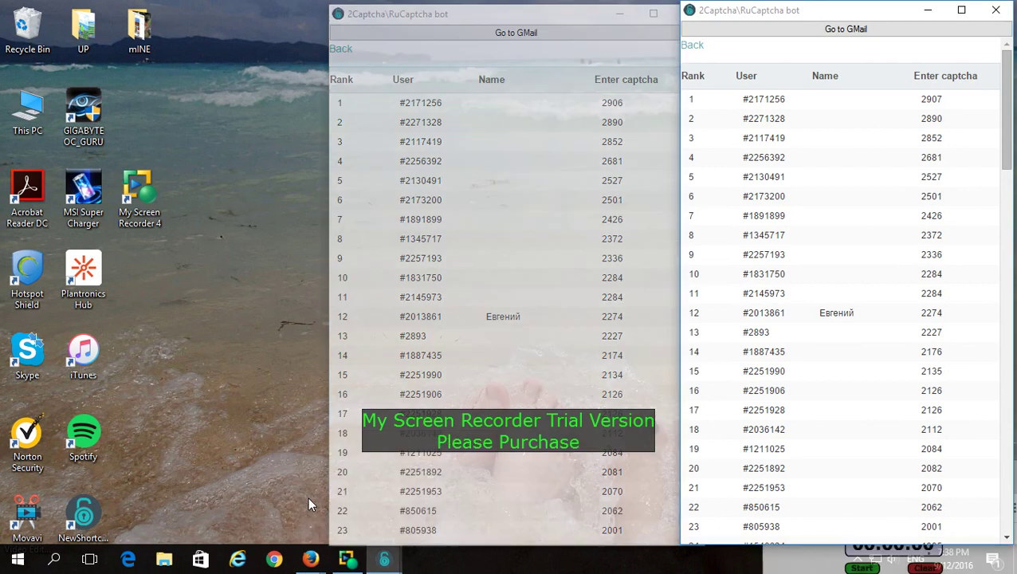
{"action": "mouse_move", "coordinate": [384, 563]}
{"action": "left_click", "coordinate": [444, 519]}
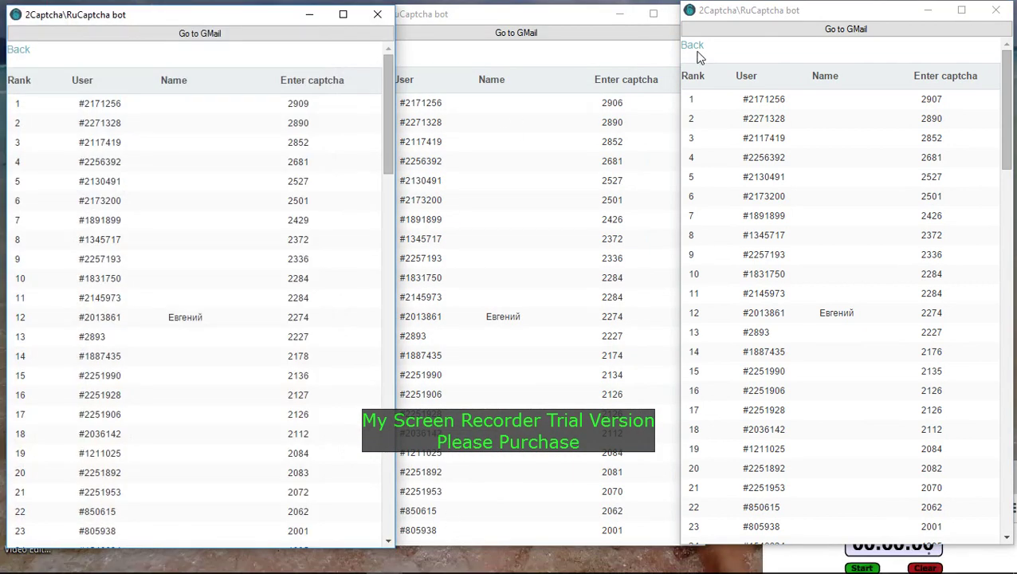
Return two of the bot windows from the worker ranking to their start screens and activate the remaining one
{"action": "left_click", "coordinate": [699, 56]}
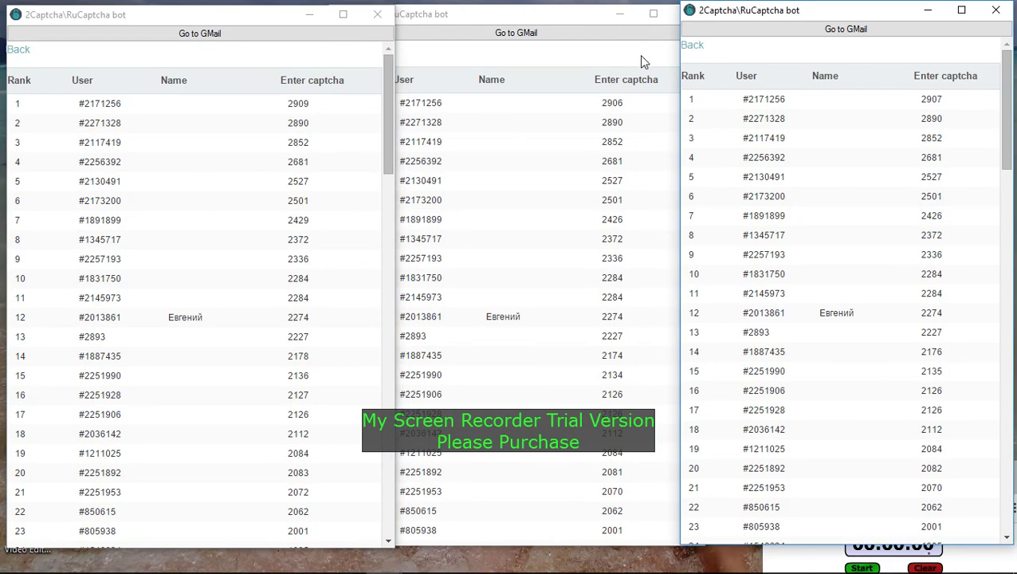
{"action": "left_click", "coordinate": [518, 49]}
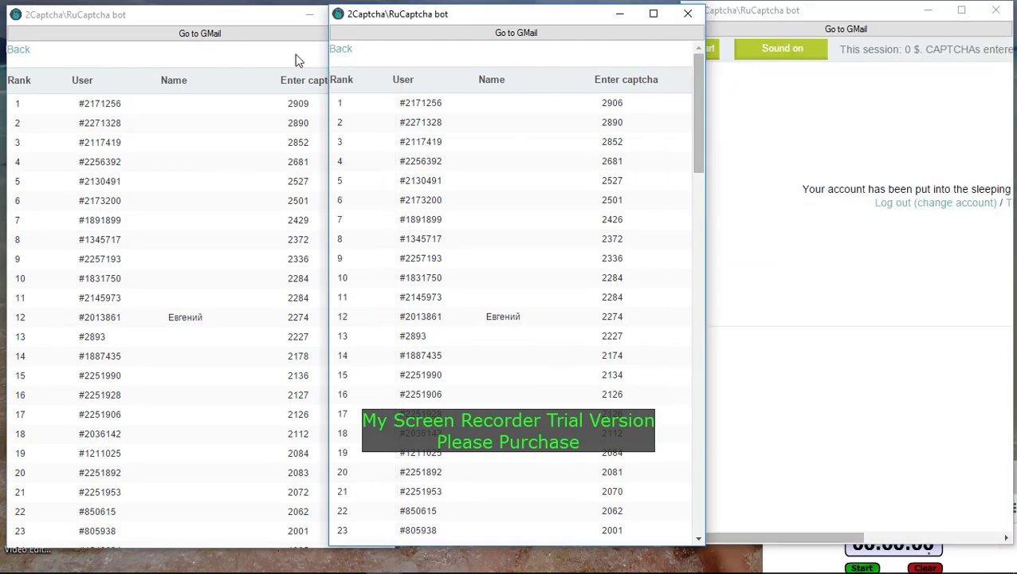
{"action": "left_click", "coordinate": [278, 62]}
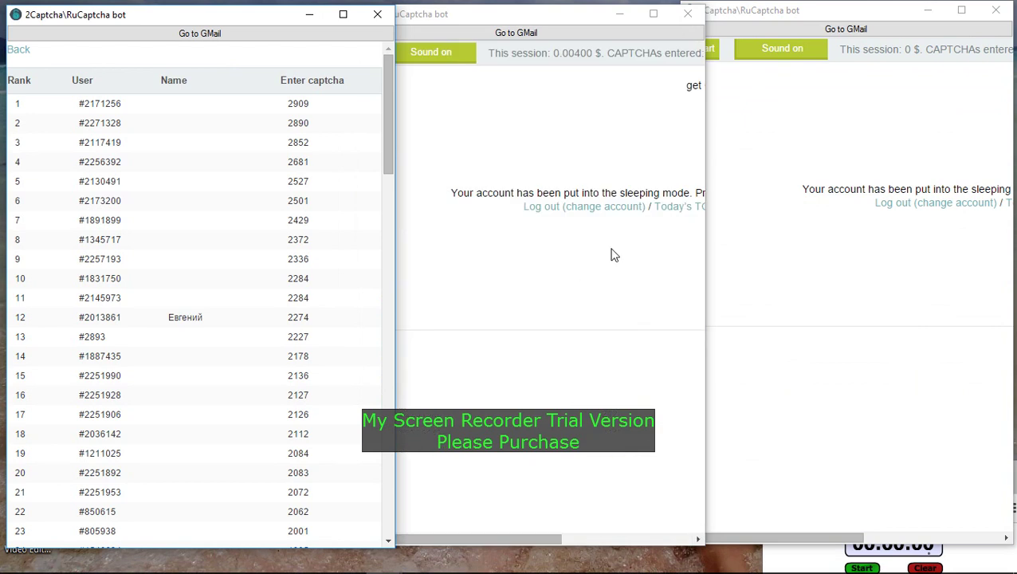
Review the full worker ranking in the remaining bot window and return it to the start screen
{"action": "scroll", "coordinate": [278, 466], "scroll_direction": "down", "scroll_amount": 18}
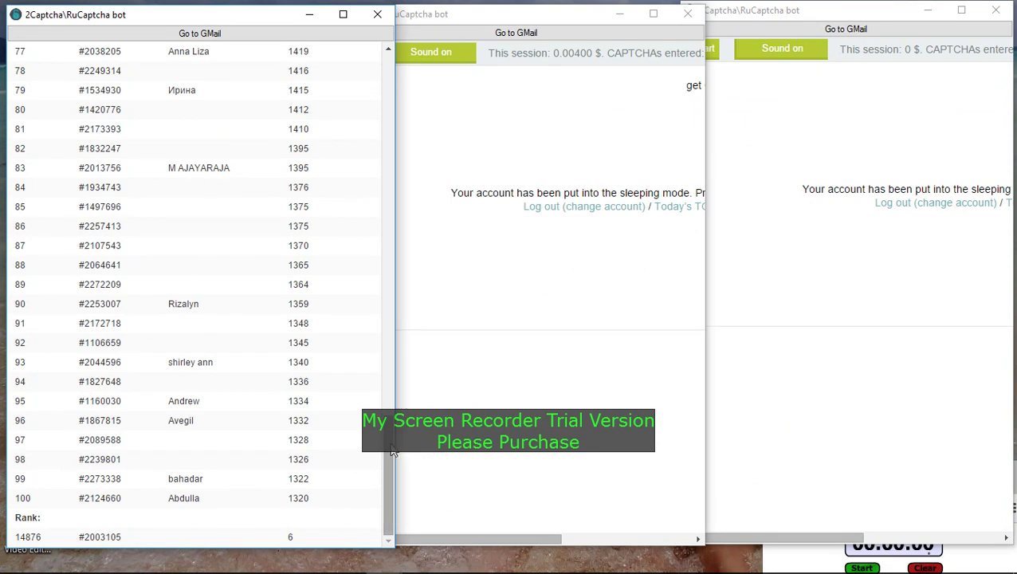
{"action": "left_click_drag", "start_coordinate": [393, 451], "coordinate": [383, 90]}
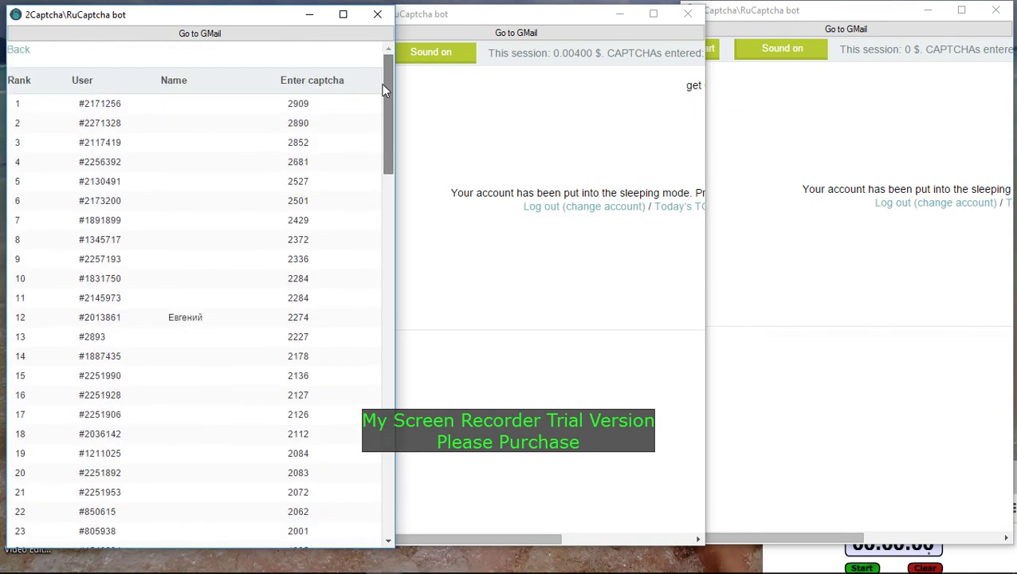
{"action": "left_click", "coordinate": [29, 51]}
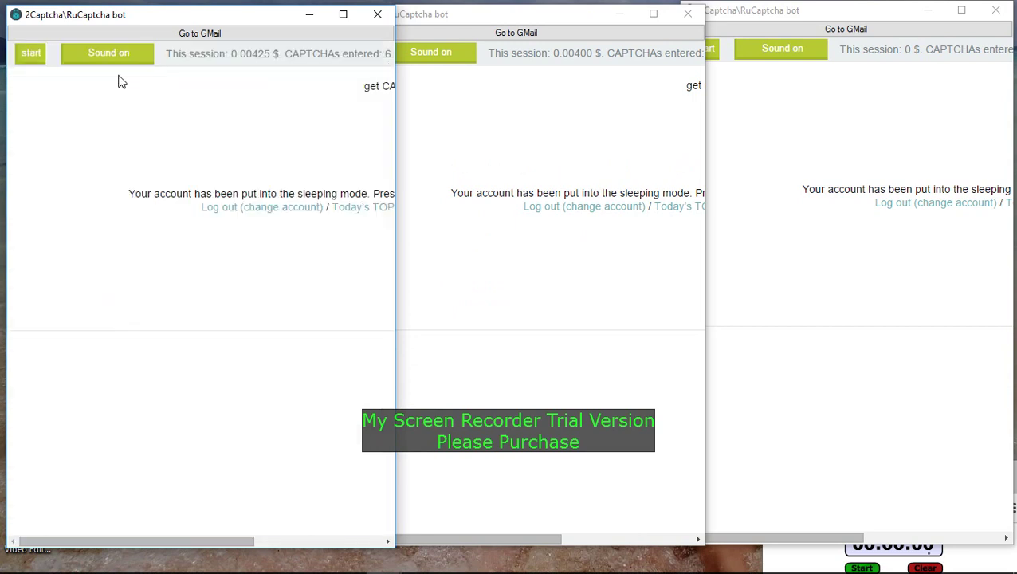
Realign the middle bot window with its neighbours and bring the zero-earnings session window to the front
{"action": "left_click_drag", "start_coordinate": [513, 19], "coordinate": [524, 16]}
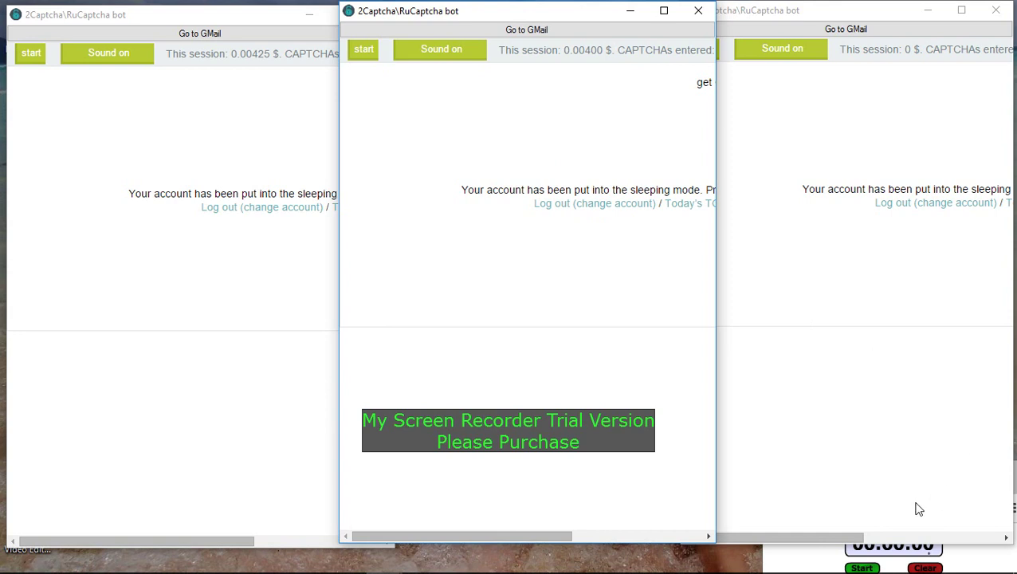
{"action": "left_click", "coordinate": [844, 540]}
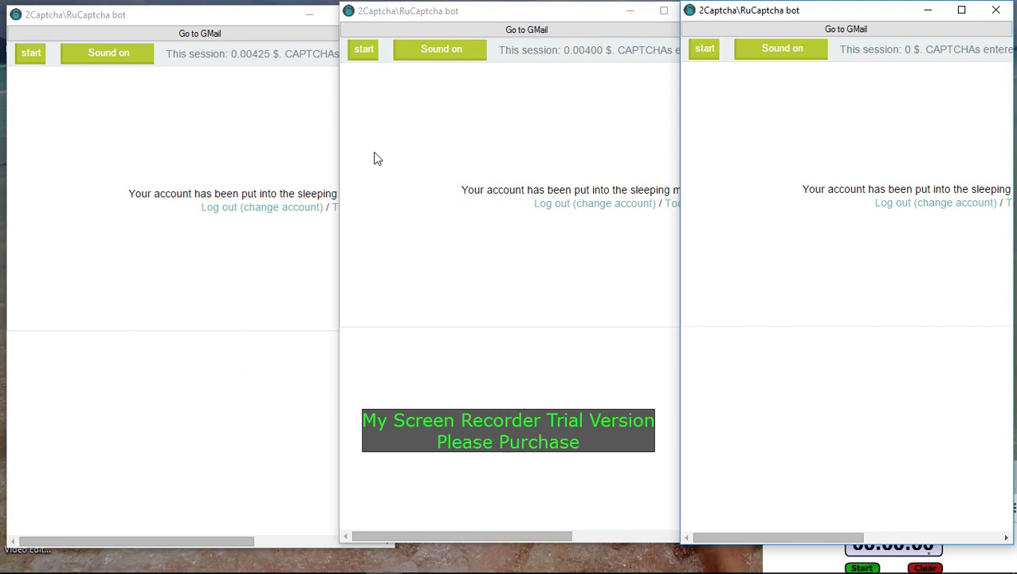
Shift the middle bot window slightly and set the captcha type in the 0.00425 $ session window to only ReCaptcha
{"action": "left_click_drag", "start_coordinate": [462, 16], "coordinate": [444, 23]}
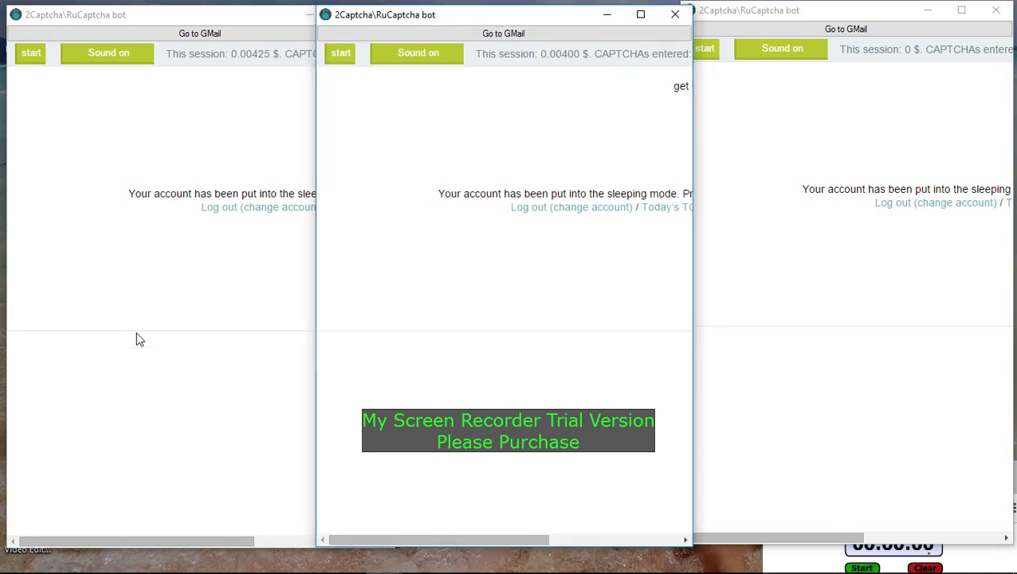
{"action": "left_click", "coordinate": [208, 374]}
{"action": "left_click_drag", "start_coordinate": [244, 548], "coordinate": [371, 548]}
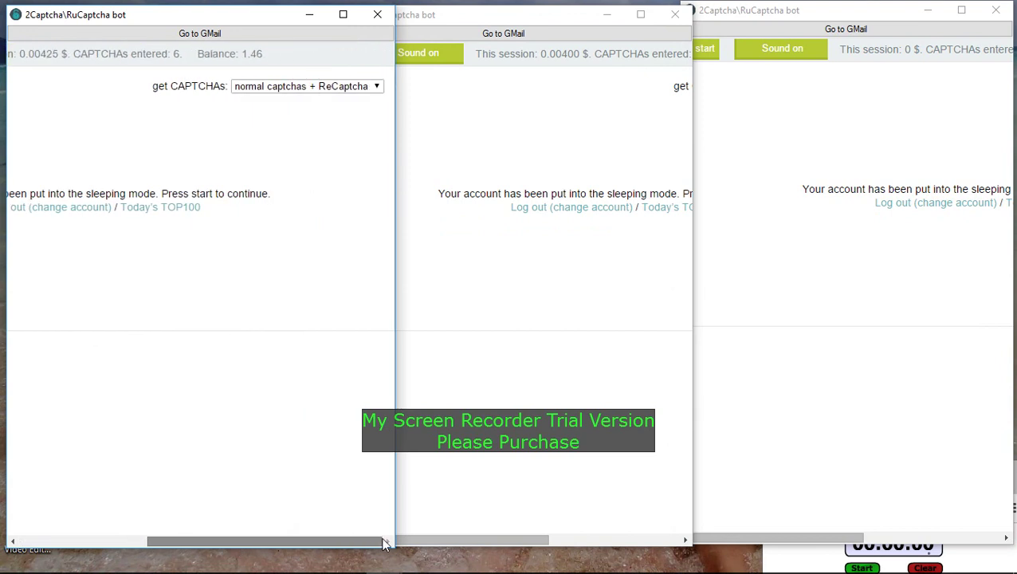
{"action": "left_click", "coordinate": [322, 87]}
{"action": "left_click", "coordinate": [323, 143]}
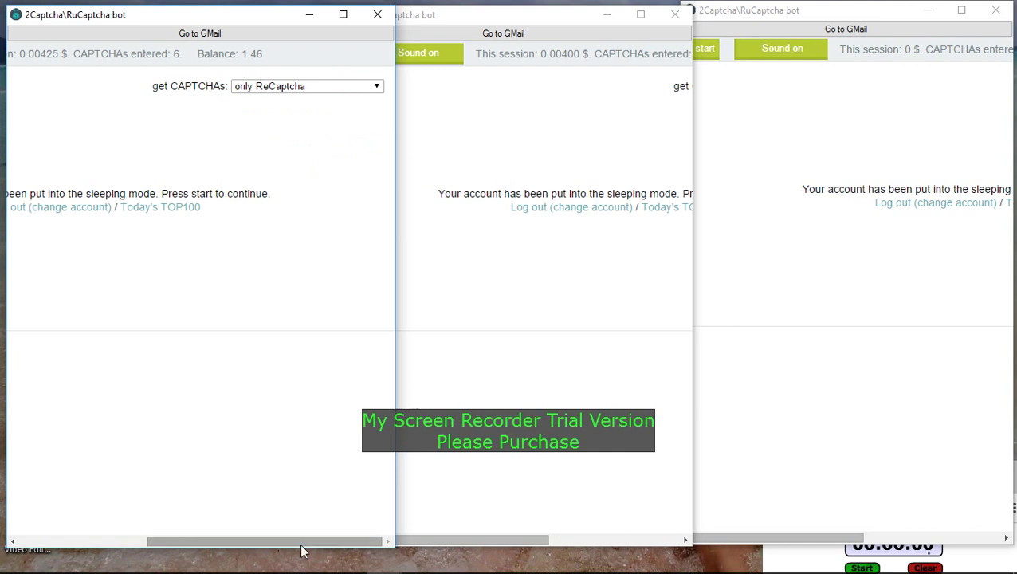
{"action": "left_click_drag", "start_coordinate": [312, 549], "coordinate": [255, 542]}
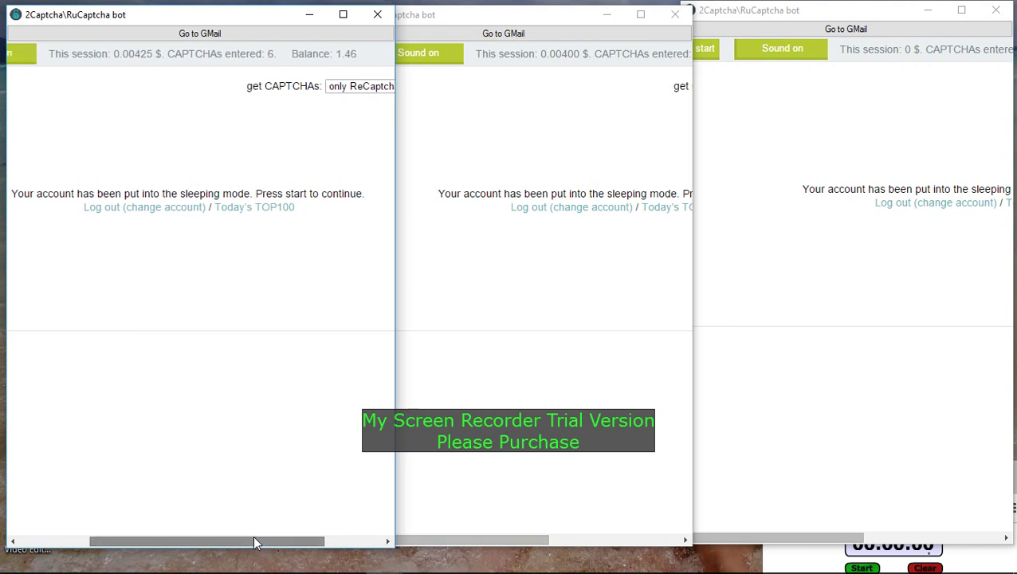
{"action": "left_click_drag", "start_coordinate": [255, 542], "coordinate": [159, 547]}
Set the captcha type in the middle bot window to only ReCaptcha and return its view to the start control
{"action": "left_click", "coordinate": [431, 474]}
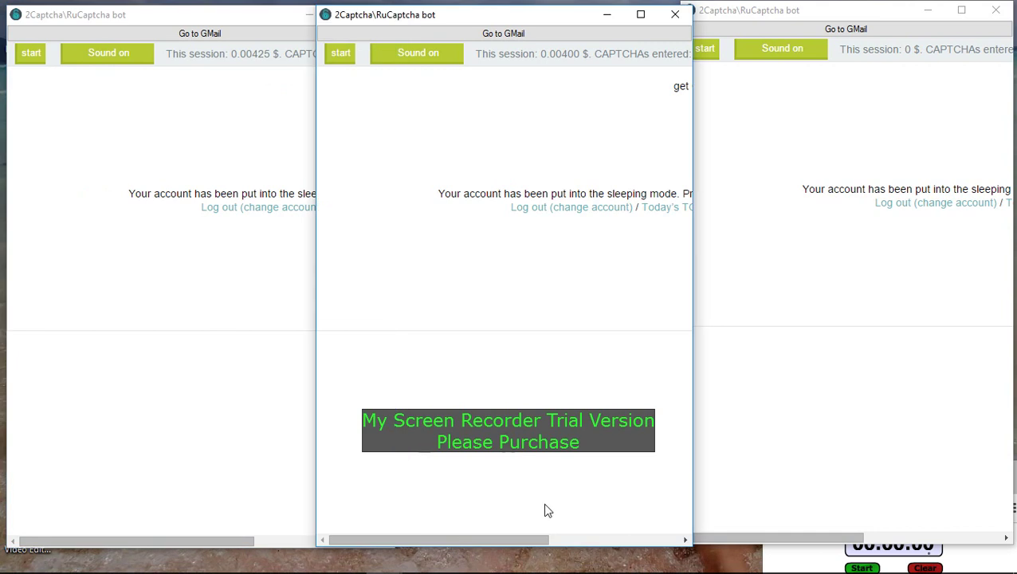
{"action": "left_click_drag", "start_coordinate": [538, 541], "coordinate": [670, 540]}
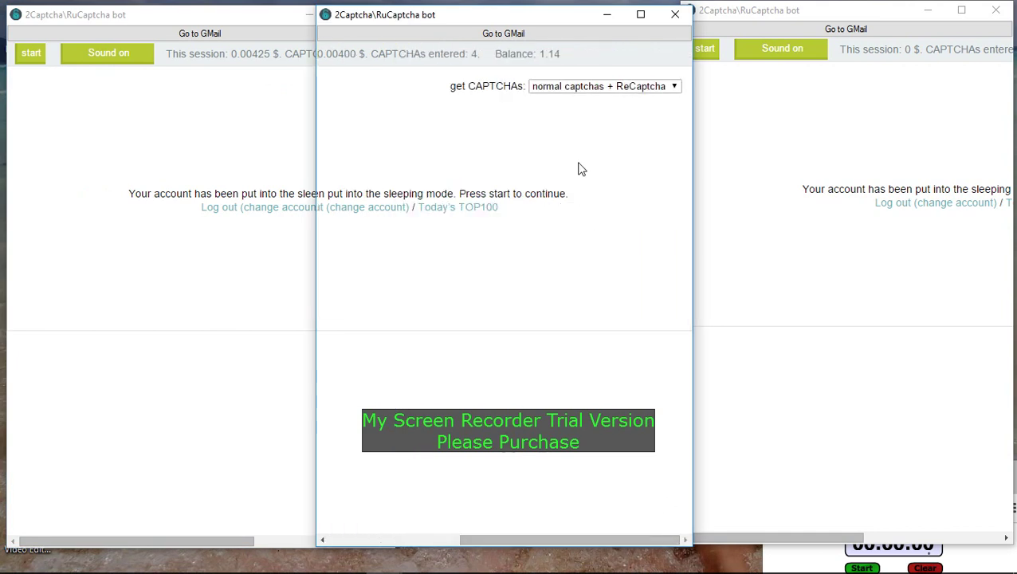
{"action": "left_click", "coordinate": [583, 93]}
{"action": "left_click", "coordinate": [575, 123]}
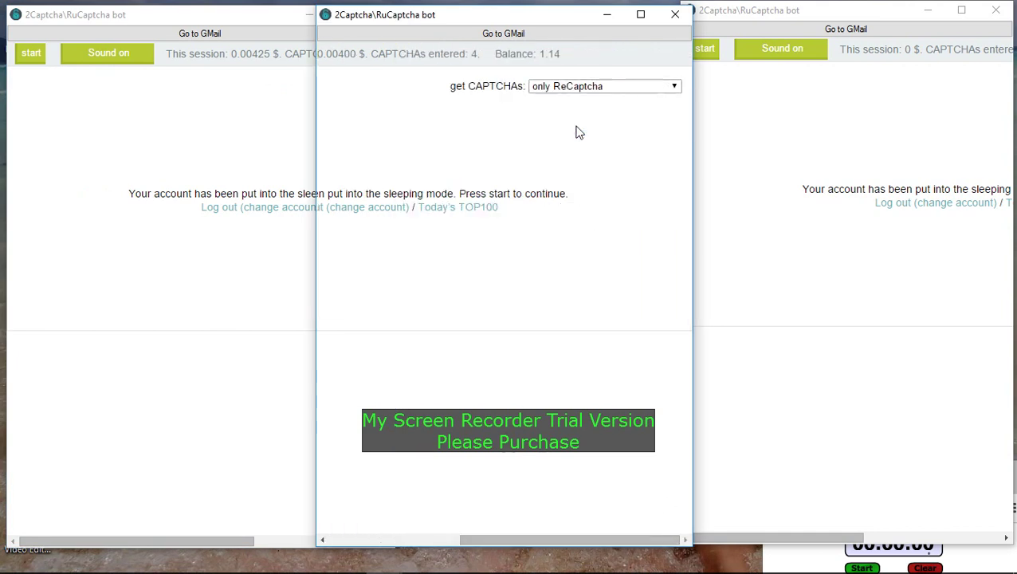
{"action": "left_click_drag", "start_coordinate": [606, 545], "coordinate": [422, 547]}
Set the captcha type in the zero-earnings bot window to only ReCaptcha and return its view to the start control
{"action": "left_click", "coordinate": [793, 546]}
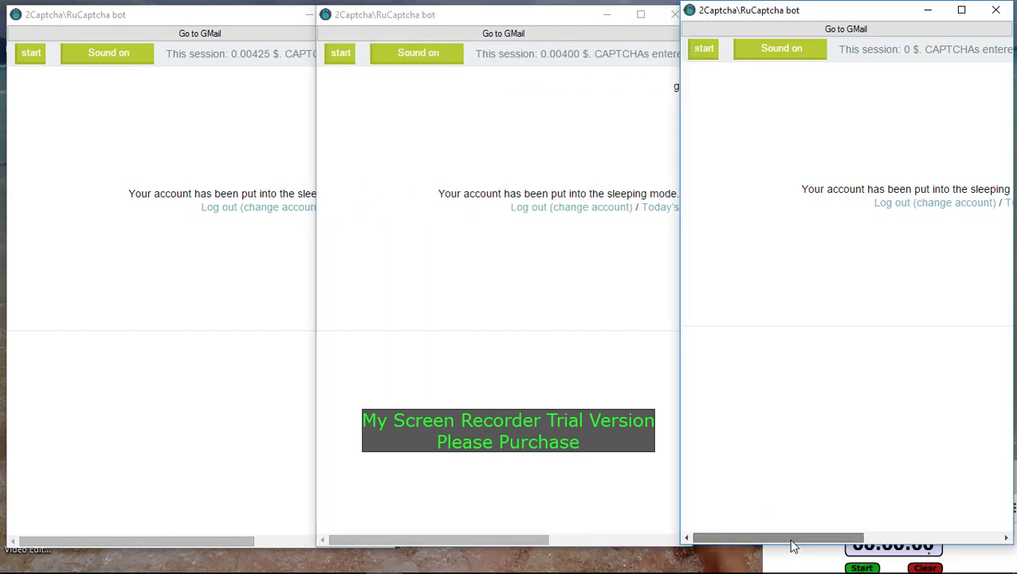
{"action": "left_click_drag", "start_coordinate": [793, 547], "coordinate": [876, 526]}
{"action": "left_click", "coordinate": [980, 80]}
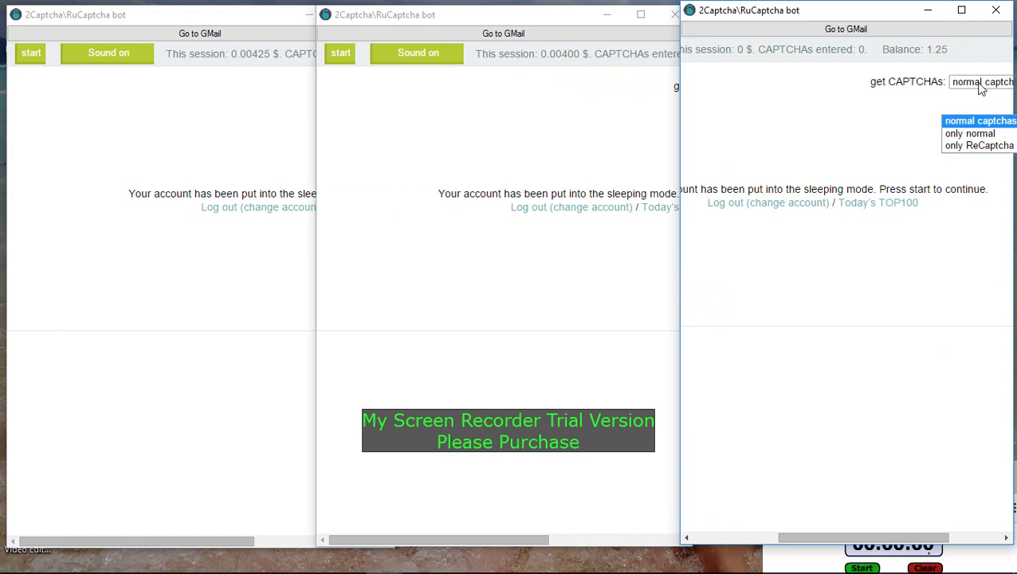
{"action": "left_click", "coordinate": [979, 149]}
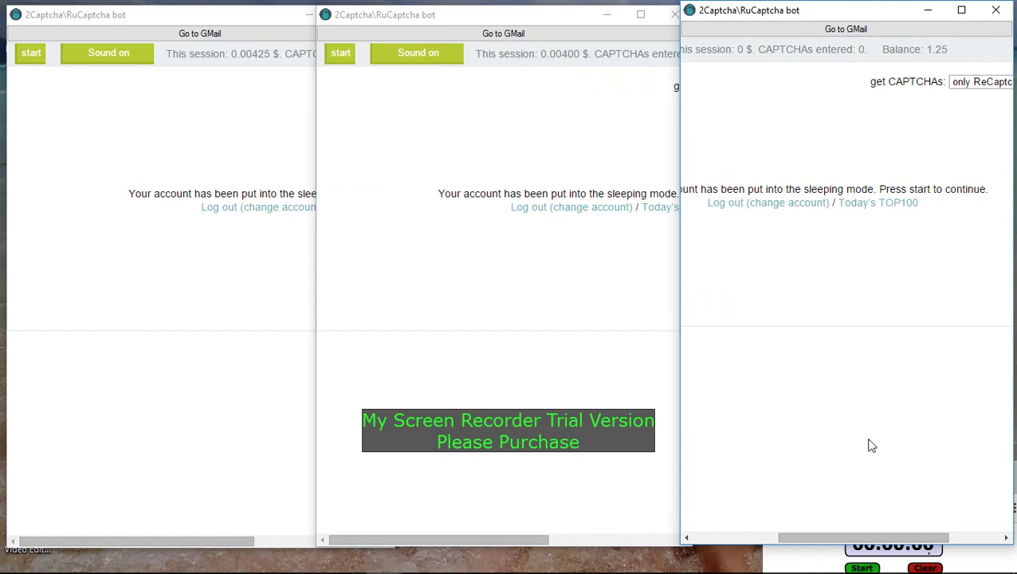
{"action": "left_click_drag", "start_coordinate": [855, 547], "coordinate": [768, 547]}
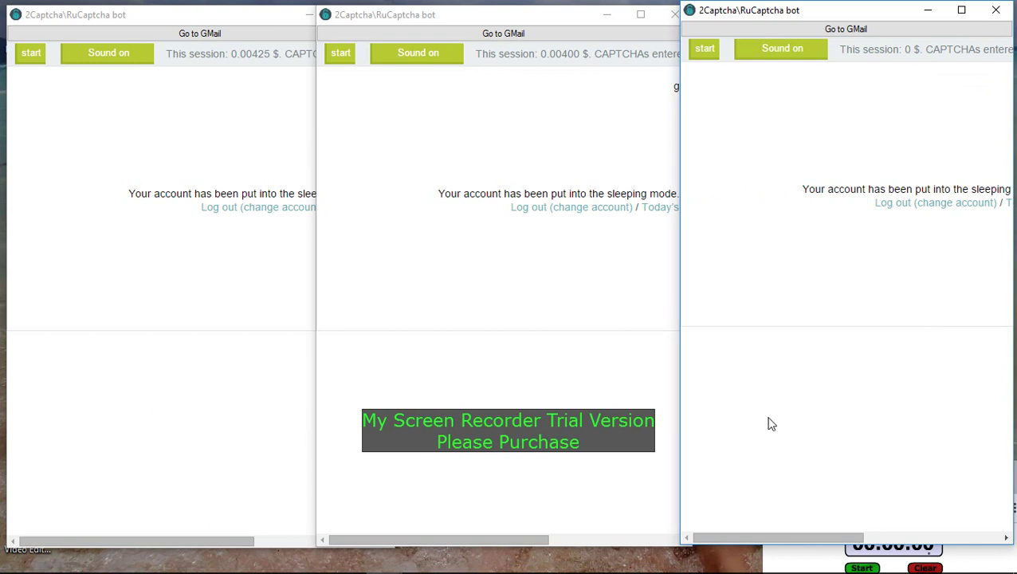
Bring the stopwatch and each bot window to the front in turn, and nudge the middle bot window into alignment
{"action": "left_click", "coordinate": [815, 566]}
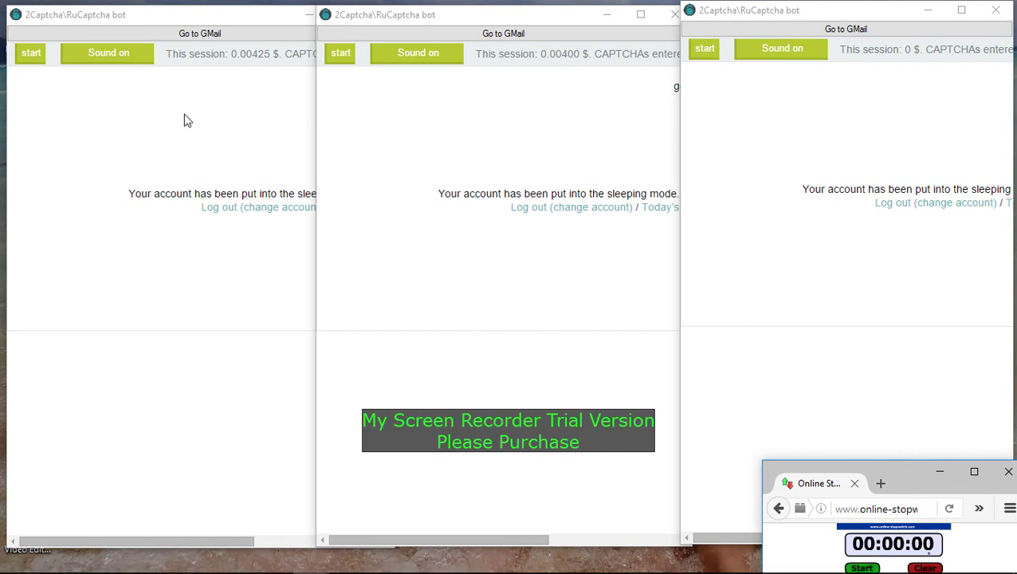
{"action": "left_click", "coordinate": [207, 288]}
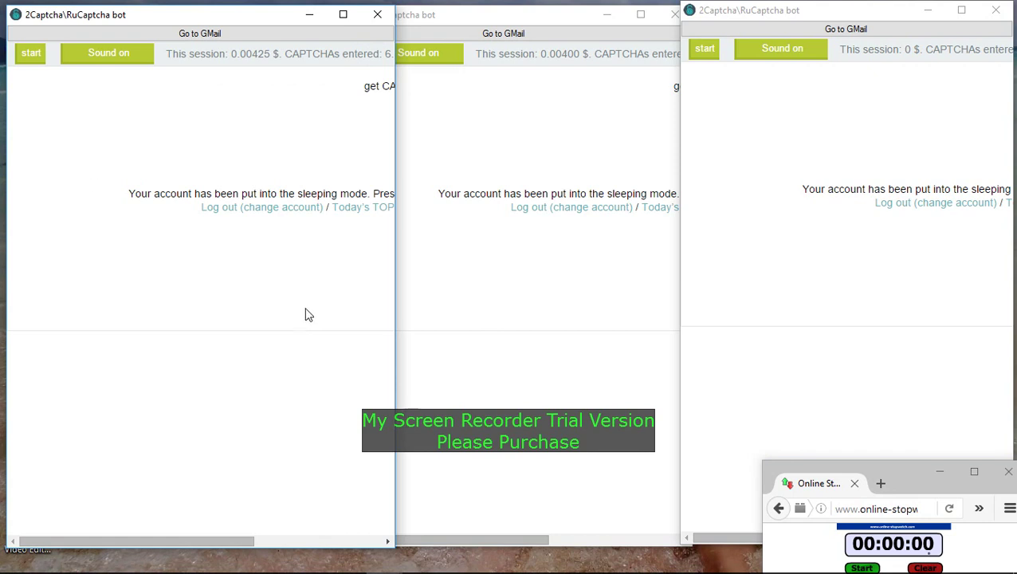
{"action": "left_click", "coordinate": [819, 308]}
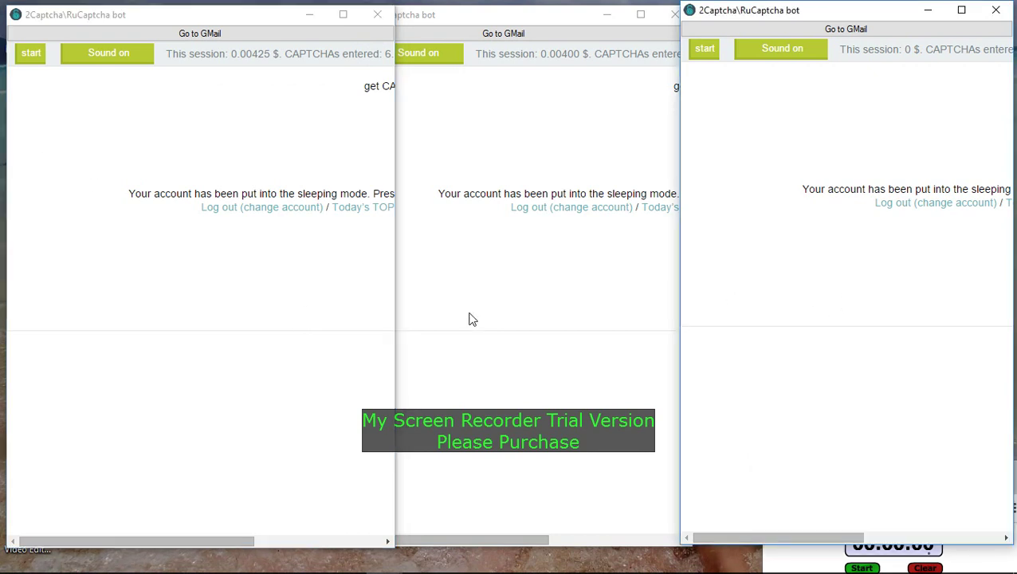
{"action": "left_click", "coordinate": [489, 394]}
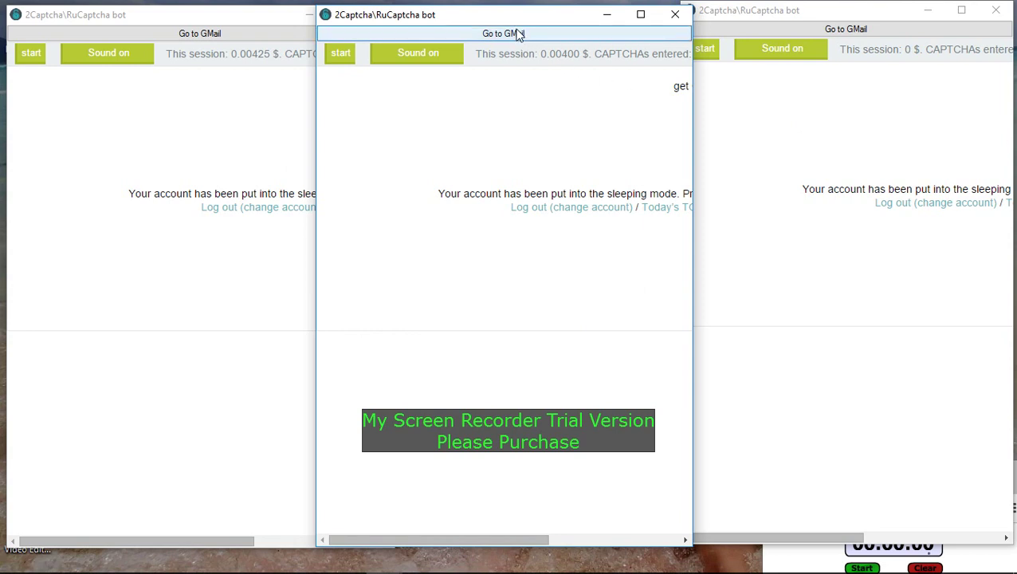
{"action": "left_click_drag", "start_coordinate": [512, 18], "coordinate": [523, 15]}
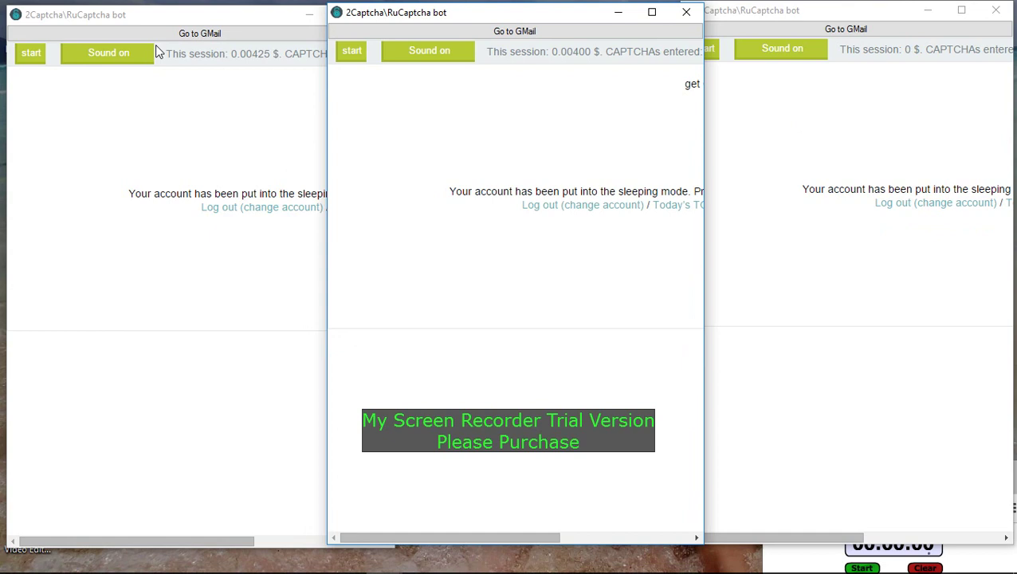
Start captcha solving in the 0.00425 $ session window
{"action": "left_click", "coordinate": [25, 57]}
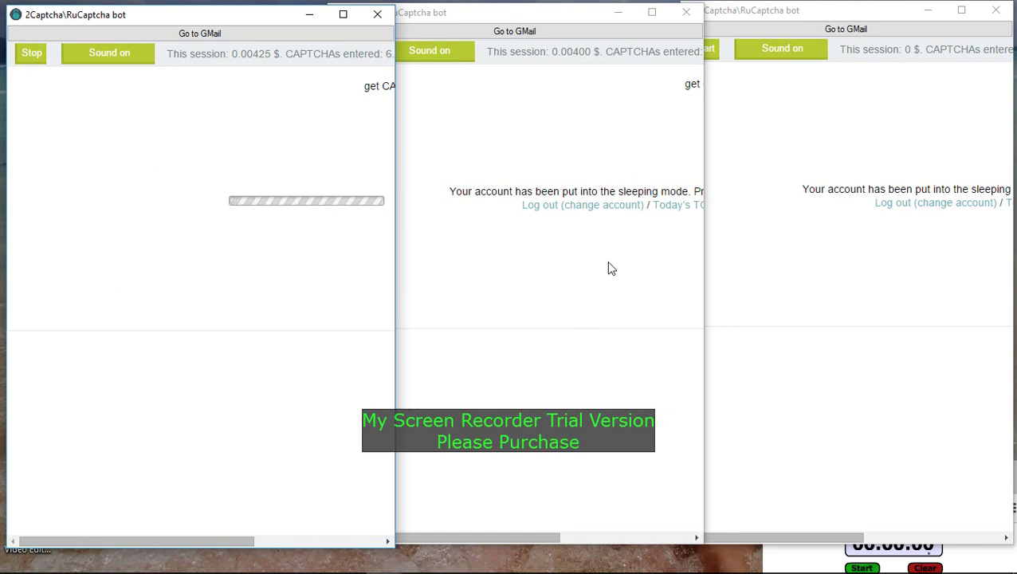
{"action": "mouse_move", "coordinate": [287, 571]}
{"action": "left_click", "coordinate": [916, 391]}
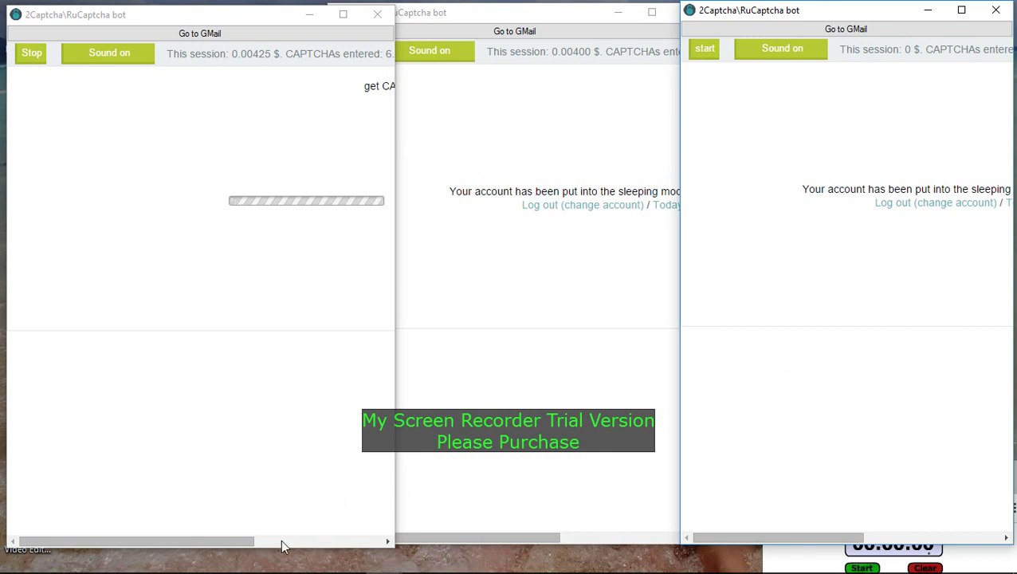
{"action": "left_click_drag", "start_coordinate": [235, 544], "coordinate": [289, 540]}
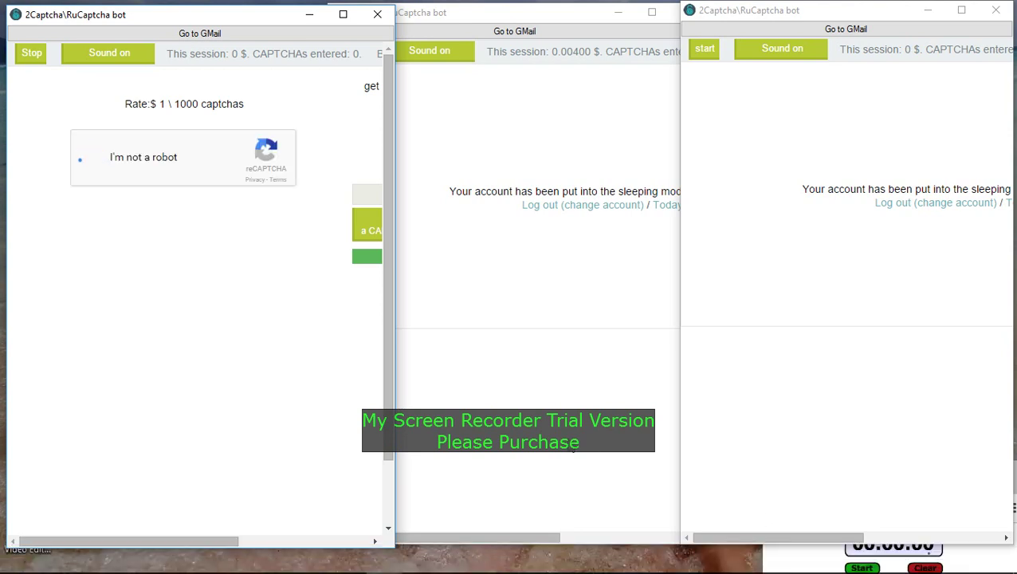
Select the nine squares around the round blue sign in the street signs challenge and submit them for verification
{"action": "left_click", "coordinate": [166, 331]}
{"action": "left_click", "coordinate": [208, 319]}
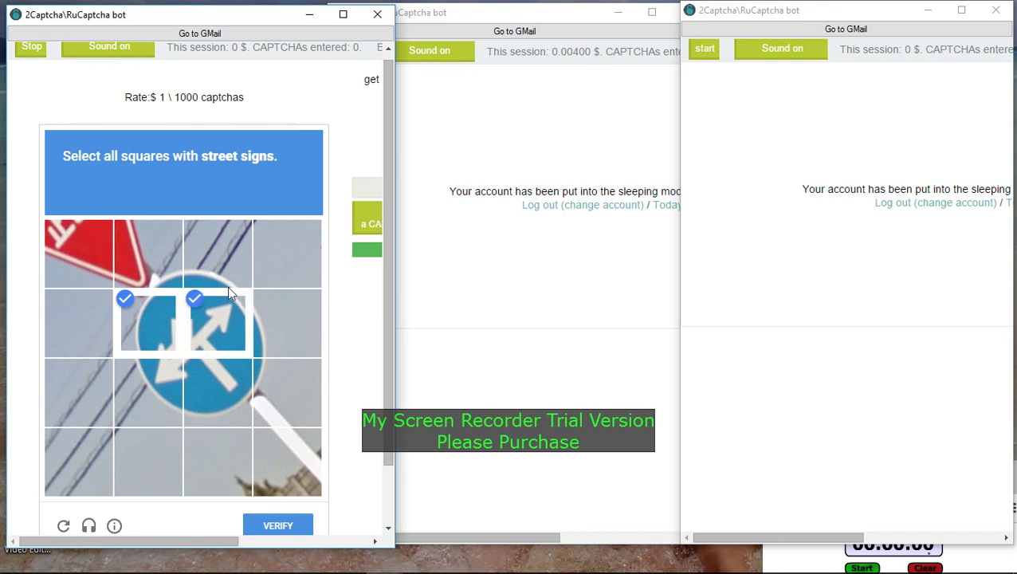
{"action": "left_click", "coordinate": [225, 272]}
{"action": "left_click", "coordinate": [161, 273]}
{"action": "left_click", "coordinate": [163, 389]}
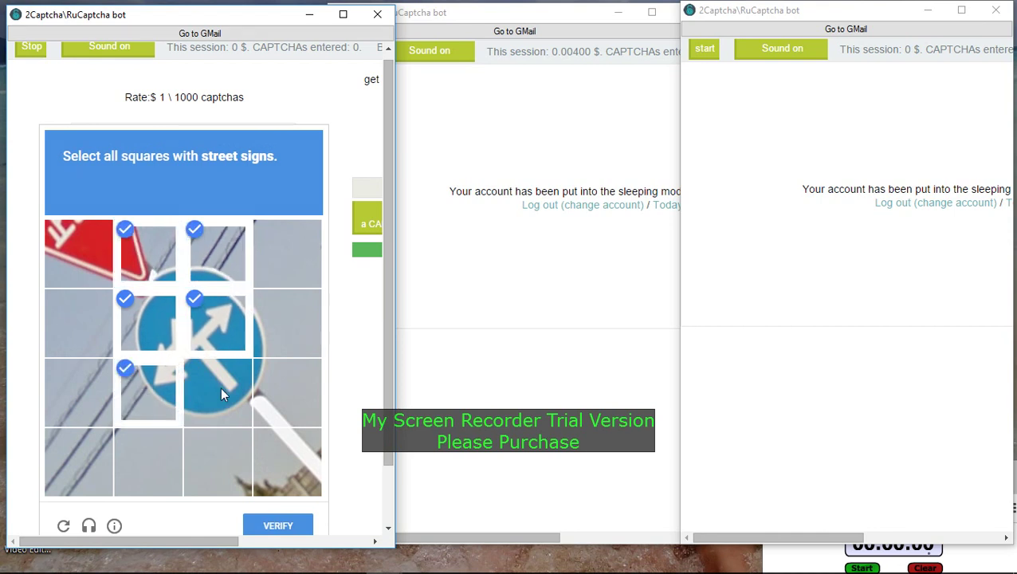
{"action": "left_click", "coordinate": [220, 386]}
{"action": "left_click", "coordinate": [271, 394]}
{"action": "left_click", "coordinate": [265, 324]}
{"action": "left_click", "coordinate": [269, 262]}
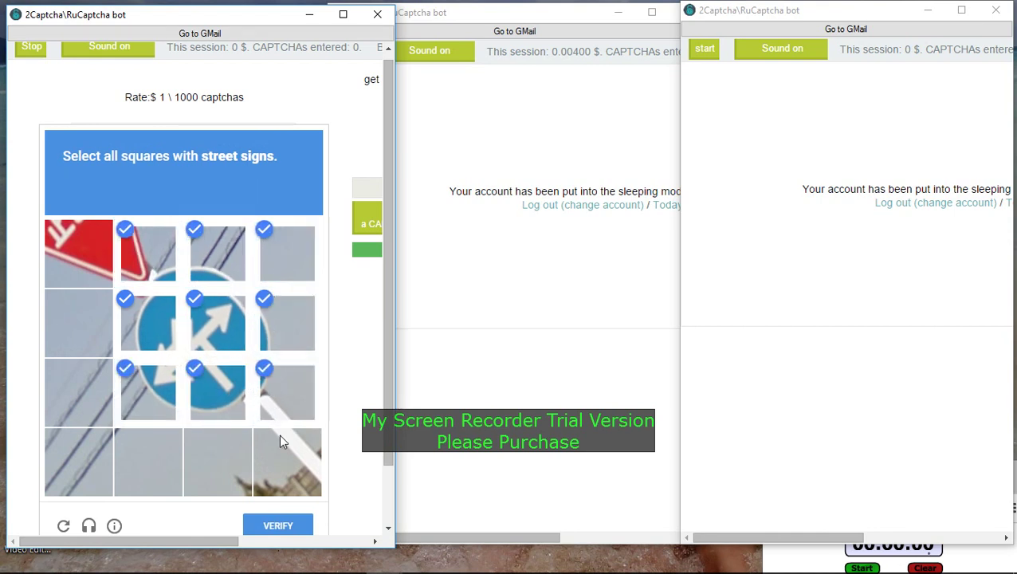
{"action": "left_click", "coordinate": [279, 526]}
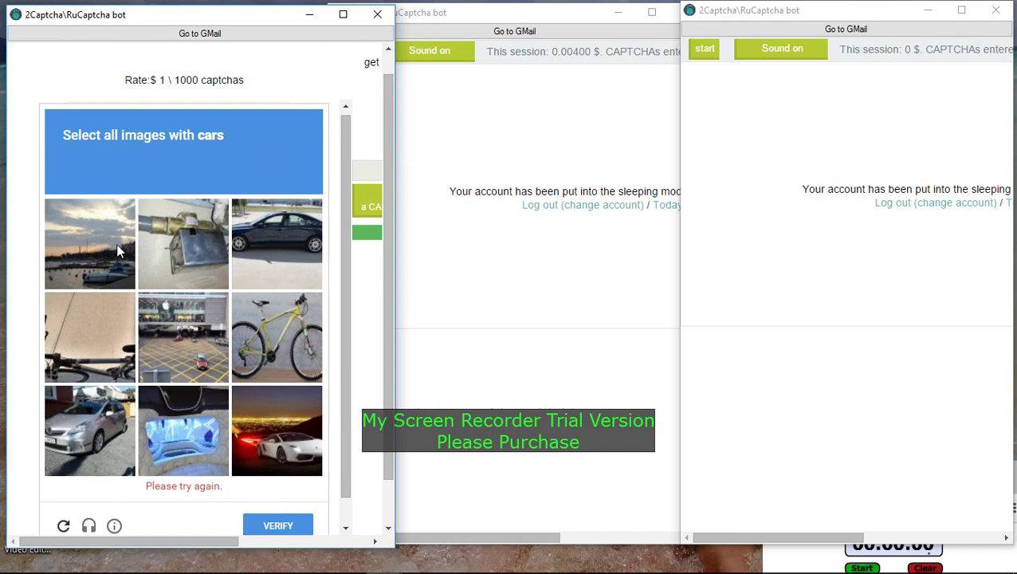
Select the black sedan, silver car and white sports car images in the cars challenge and submit them for verification
{"action": "left_click", "coordinate": [263, 275]}
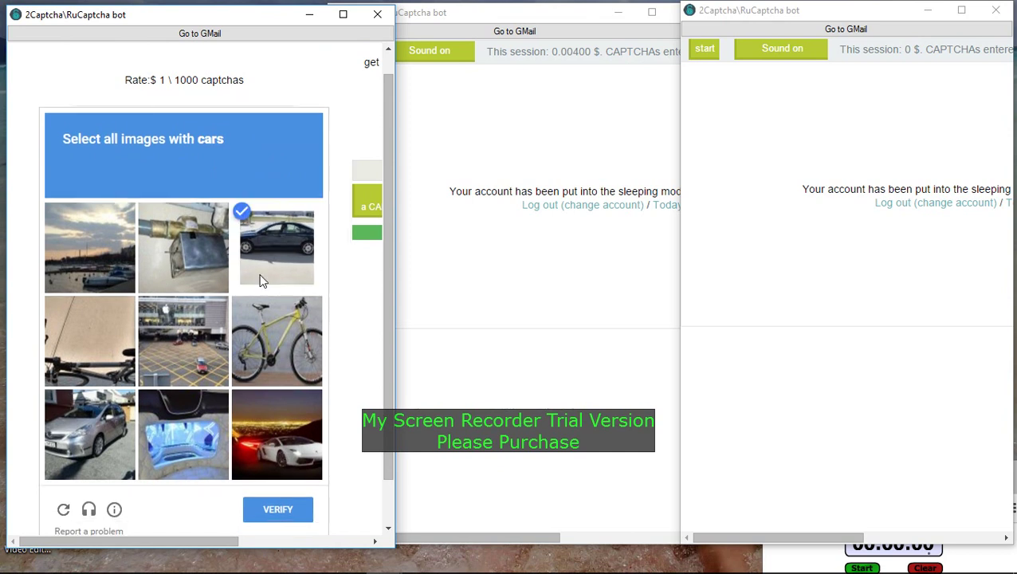
{"action": "left_click", "coordinate": [91, 422]}
{"action": "left_click", "coordinate": [274, 456]}
{"action": "left_click", "coordinate": [285, 521]}
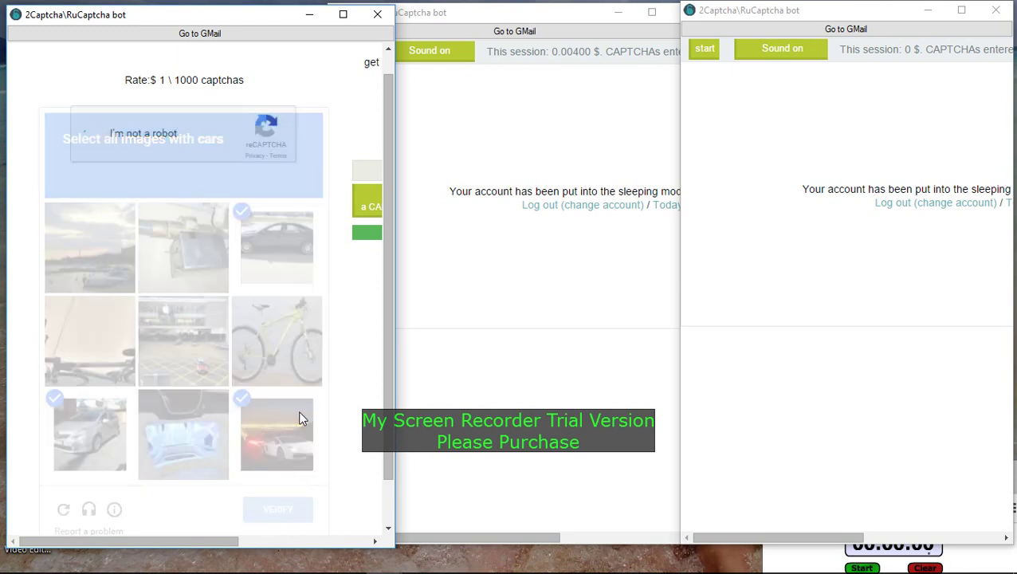
Start captcha solving in the middle bot window, select house images in its challenge and submit them for verification
{"action": "left_click", "coordinate": [408, 415]}
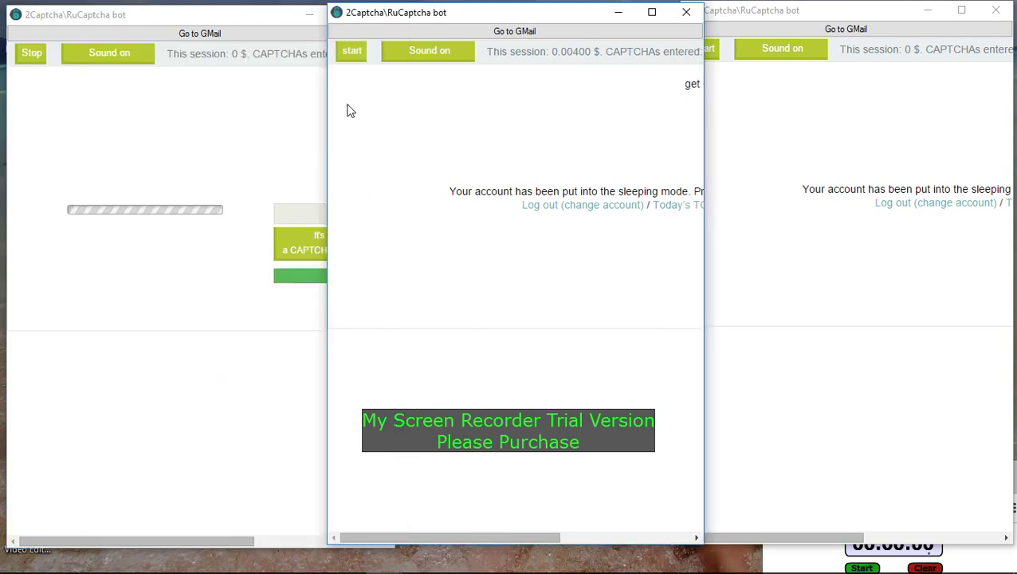
{"action": "left_click", "coordinate": [352, 51]}
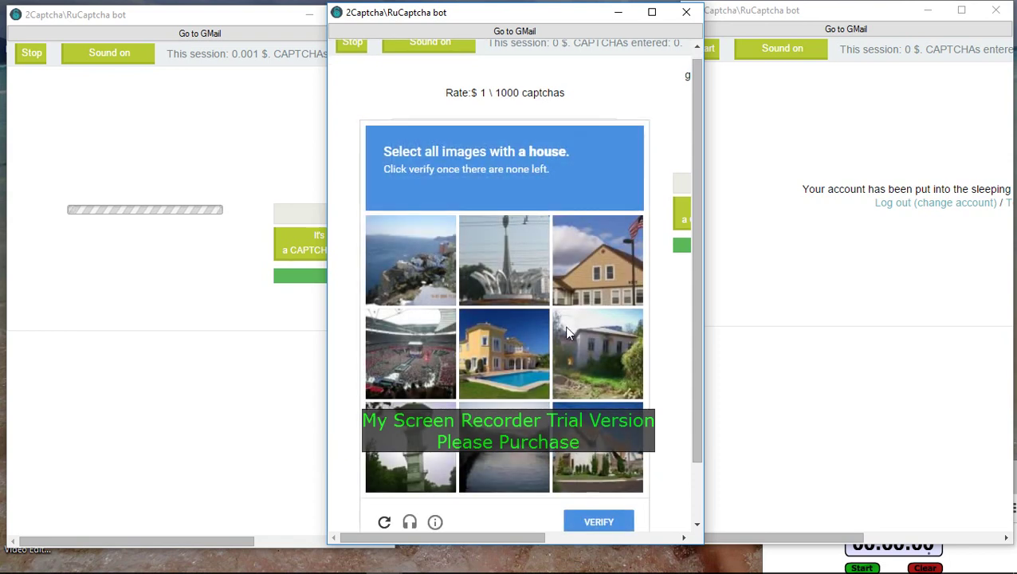
{"action": "left_click", "coordinate": [592, 275]}
{"action": "left_click", "coordinate": [511, 344]}
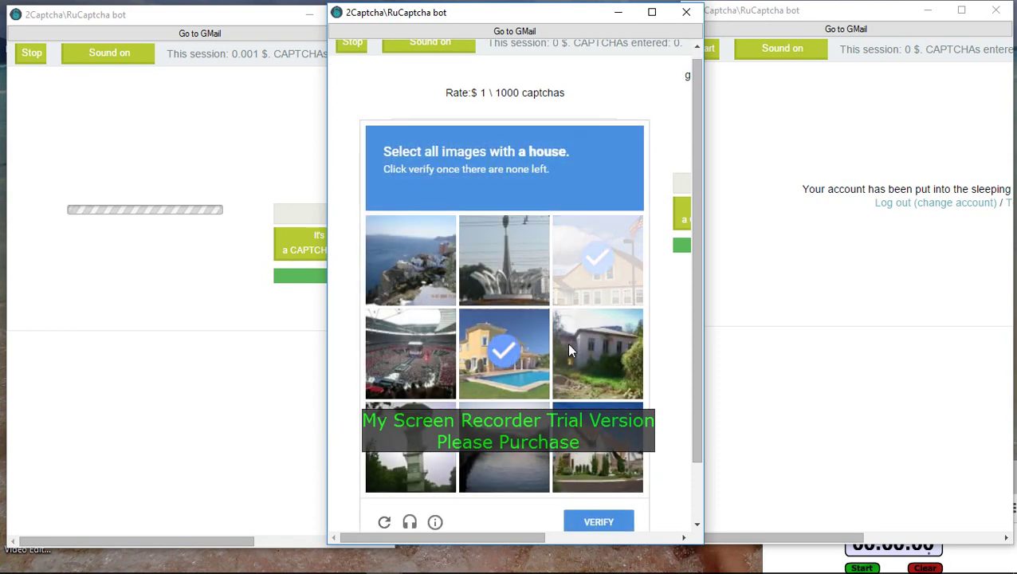
{"action": "left_click", "coordinate": [568, 349]}
{"action": "left_click", "coordinate": [596, 458]}
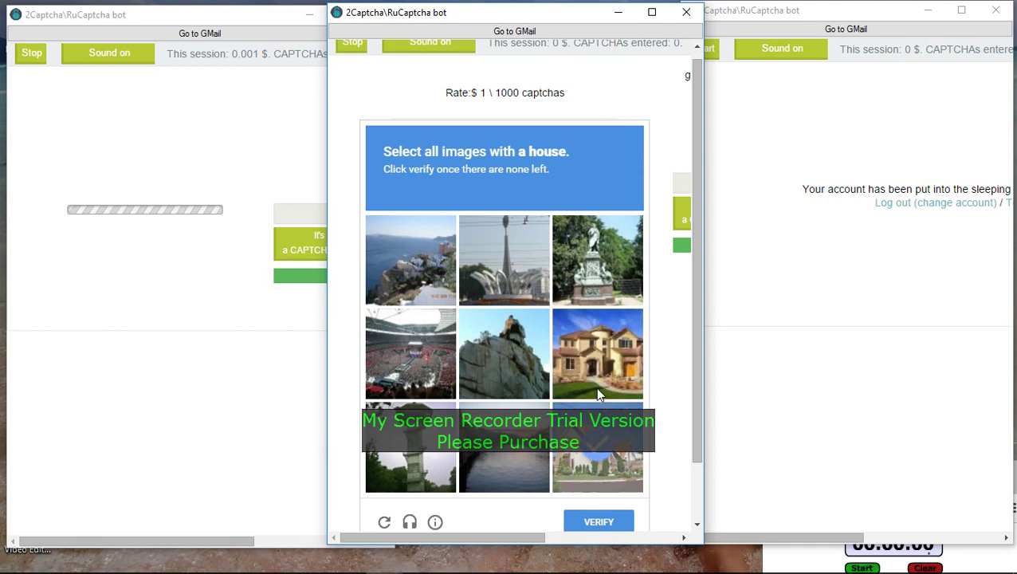
{"action": "left_click", "coordinate": [598, 390]}
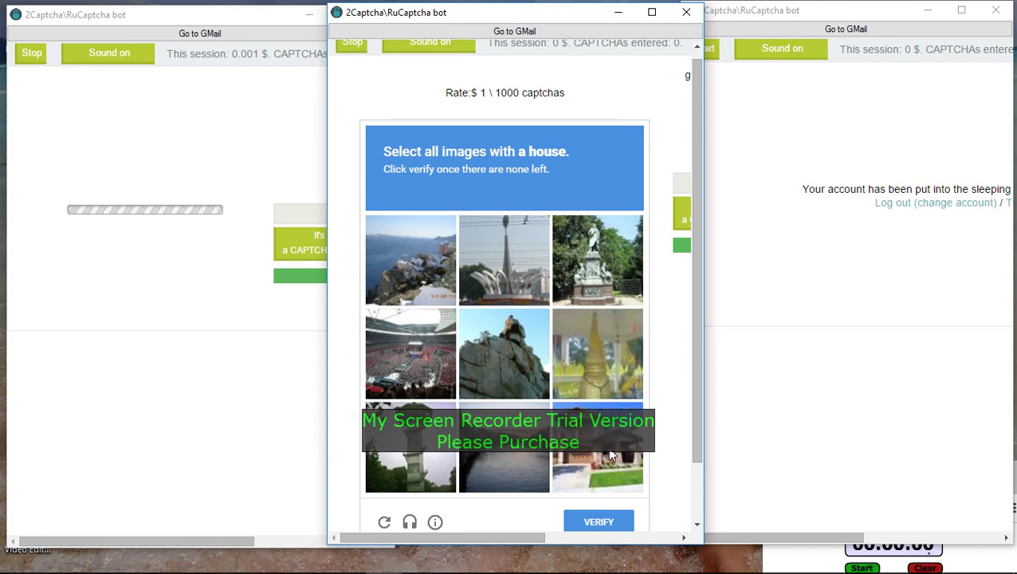
{"action": "left_click", "coordinate": [599, 523]}
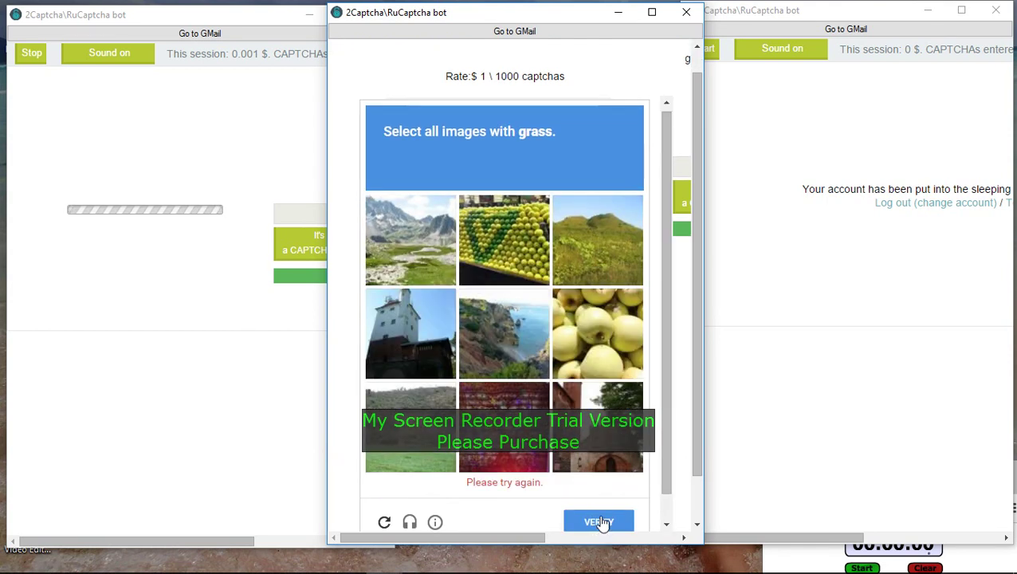
Complete the grass challenge by selecting the grassy landscape images and verifying, and activate the bot window that is still sleeping
{"action": "left_click", "coordinate": [415, 244]}
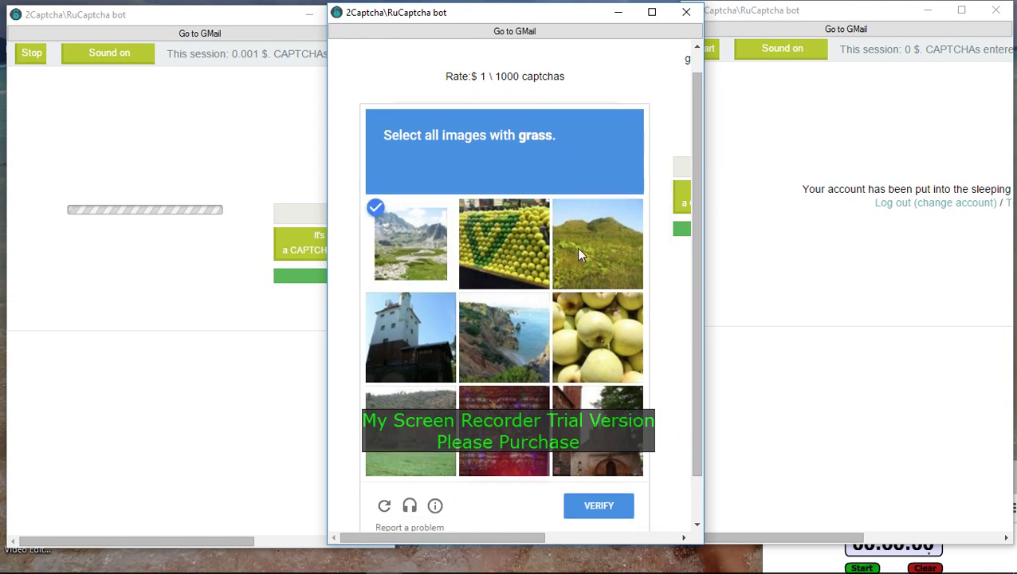
{"action": "left_click", "coordinate": [599, 248]}
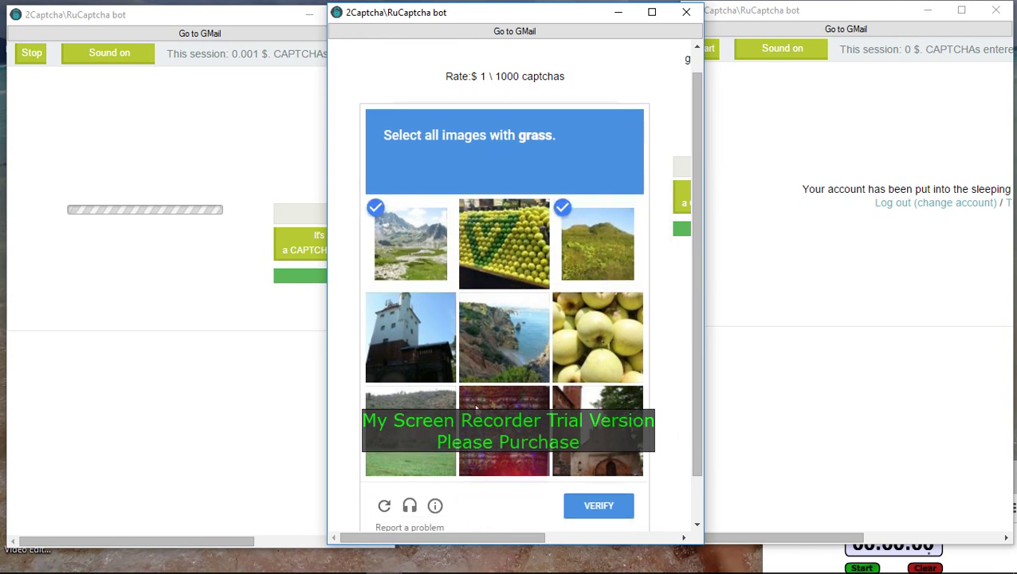
{"action": "left_click", "coordinate": [578, 507]}
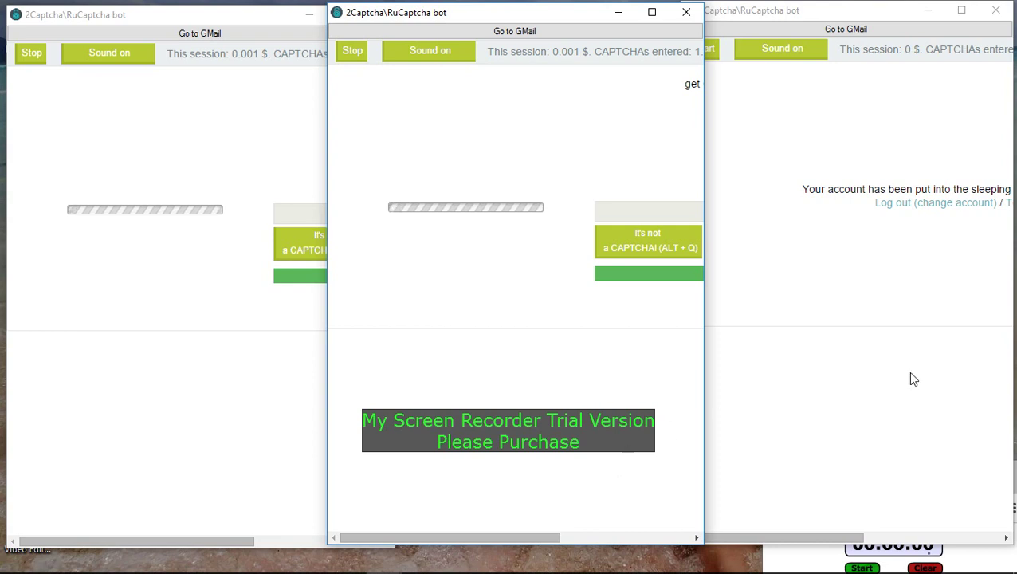
{"action": "left_click", "coordinate": [866, 399]}
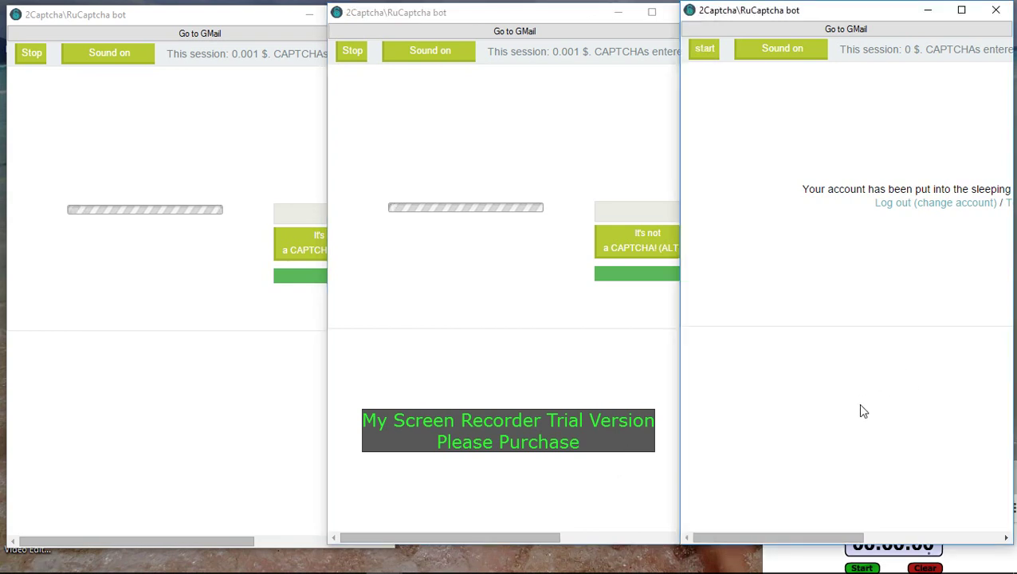
Start the online stopwatch and return to the sleeping bot window
{"action": "left_click", "coordinate": [862, 568]}
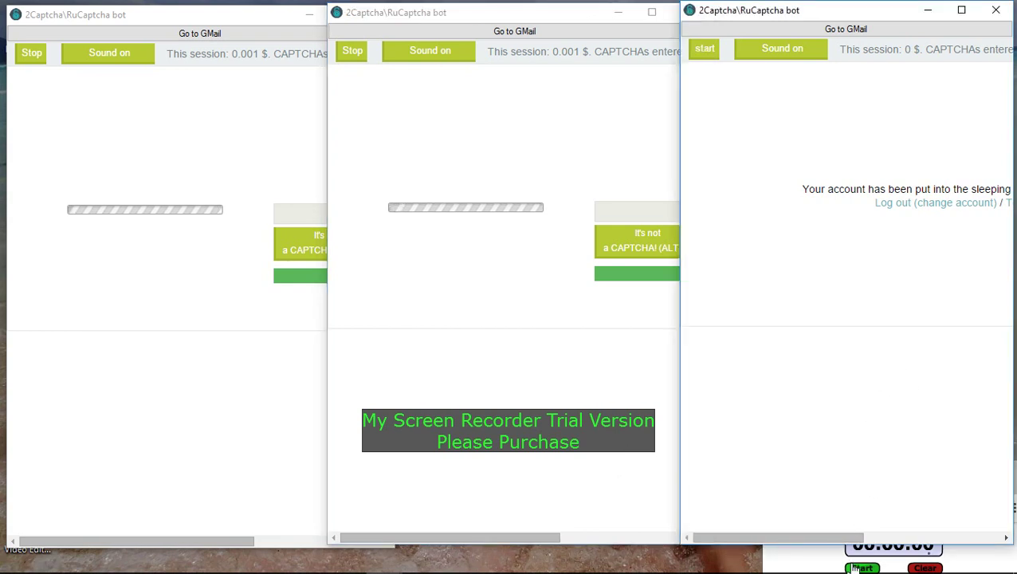
{"action": "left_click", "coordinate": [850, 325]}
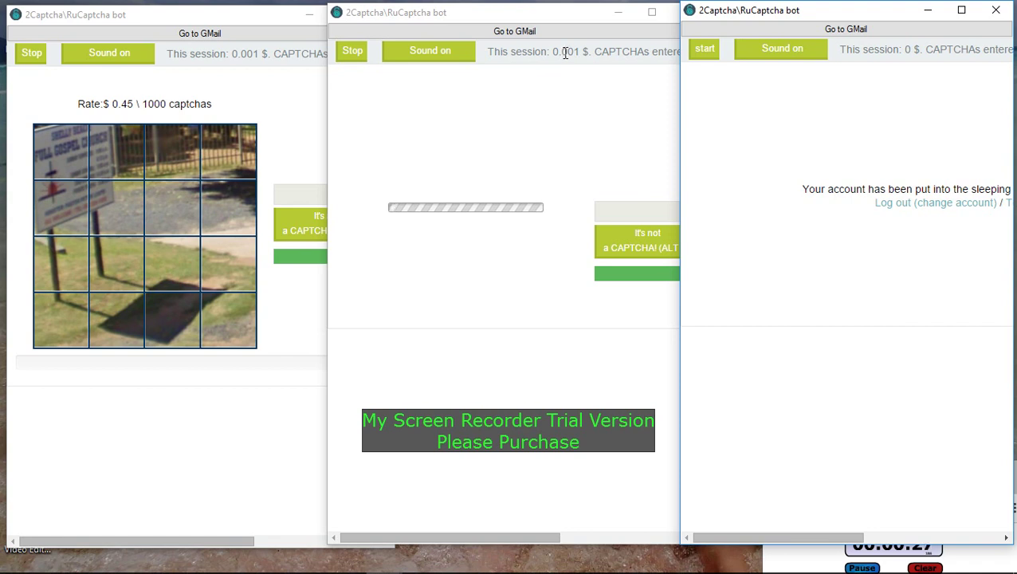
Select the four squares 1/2/5/6 covering the church sign in the first bot window's captcha and send the answer
{"action": "left_click", "coordinate": [80, 146]}
{"action": "left_click", "coordinate": [118, 152]}
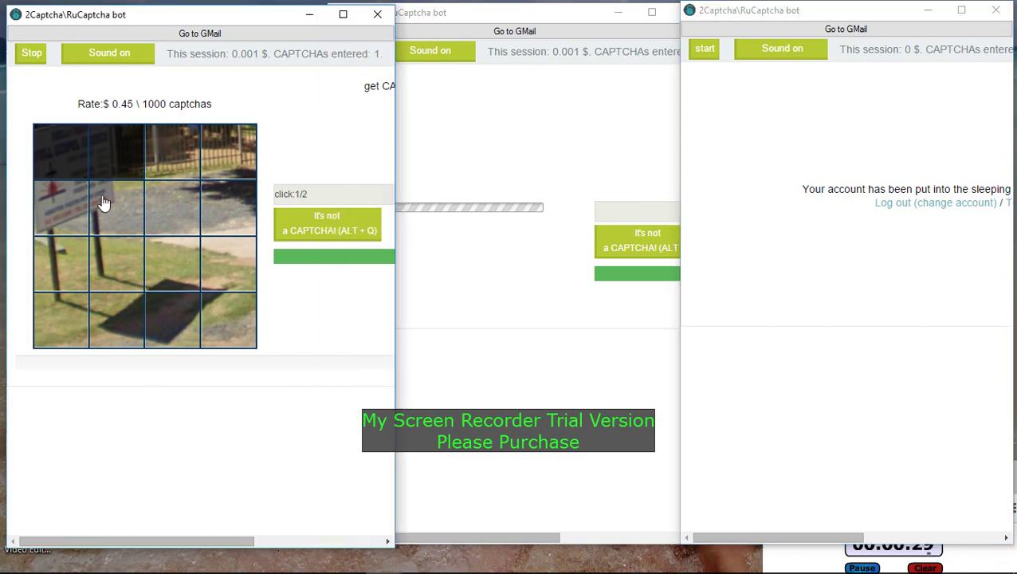
{"action": "left_click", "coordinate": [356, 542]}
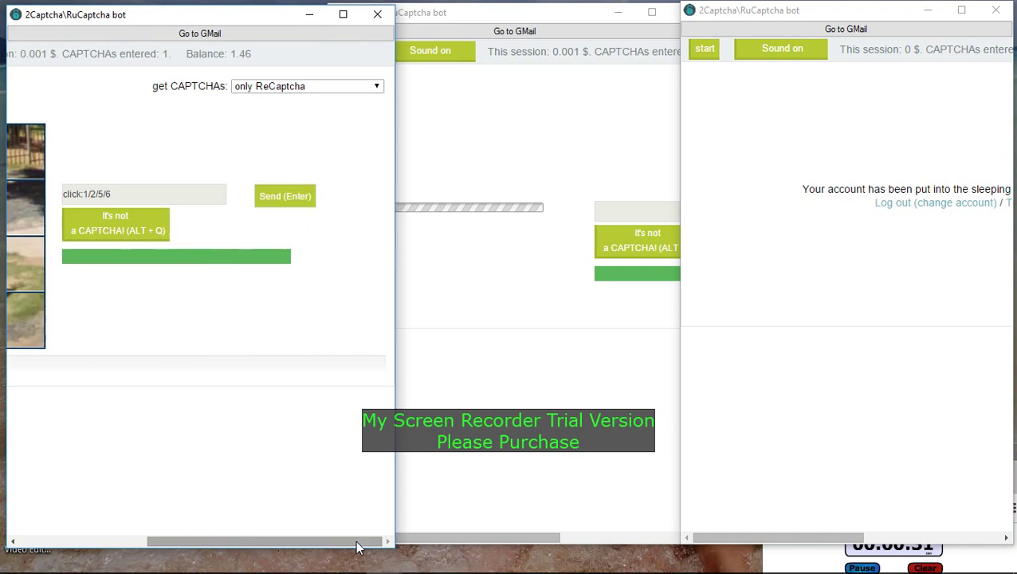
{"action": "left_click", "coordinate": [277, 218]}
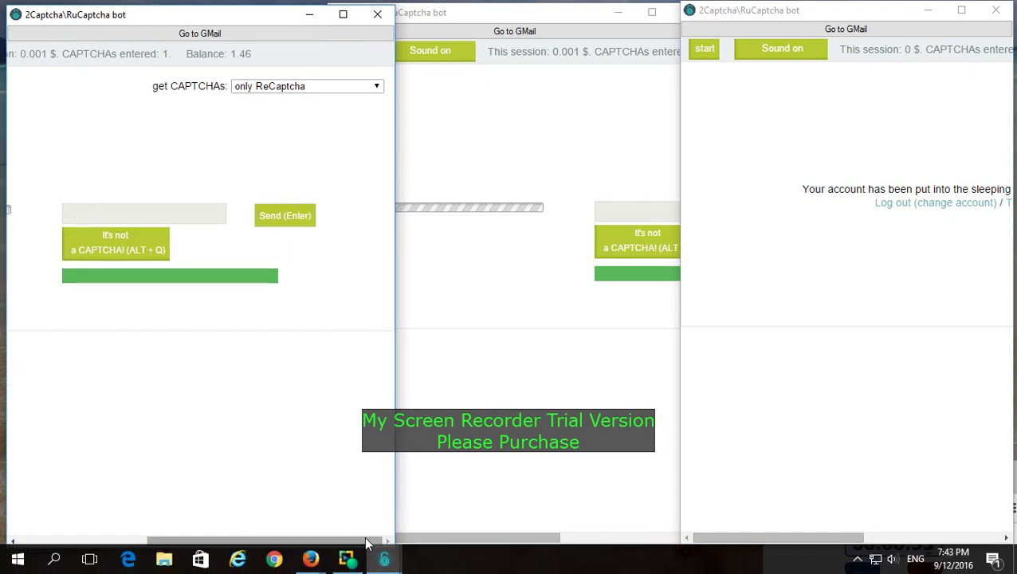
{"action": "left_click_drag", "start_coordinate": [370, 539], "coordinate": [193, 531]}
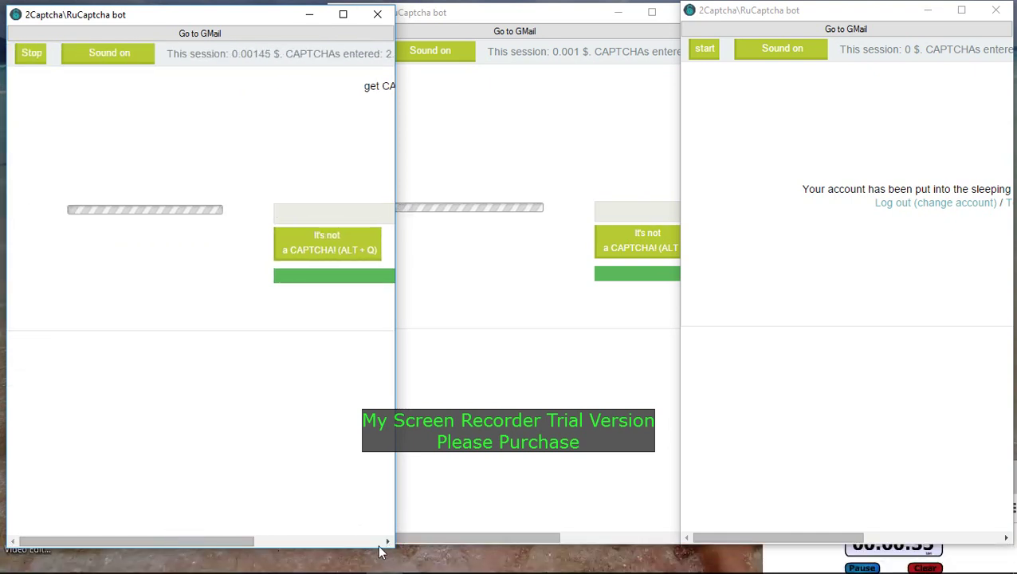
Bring the middle bot window to the front and shift it slightly to the right
{"action": "left_click", "coordinate": [488, 540]}
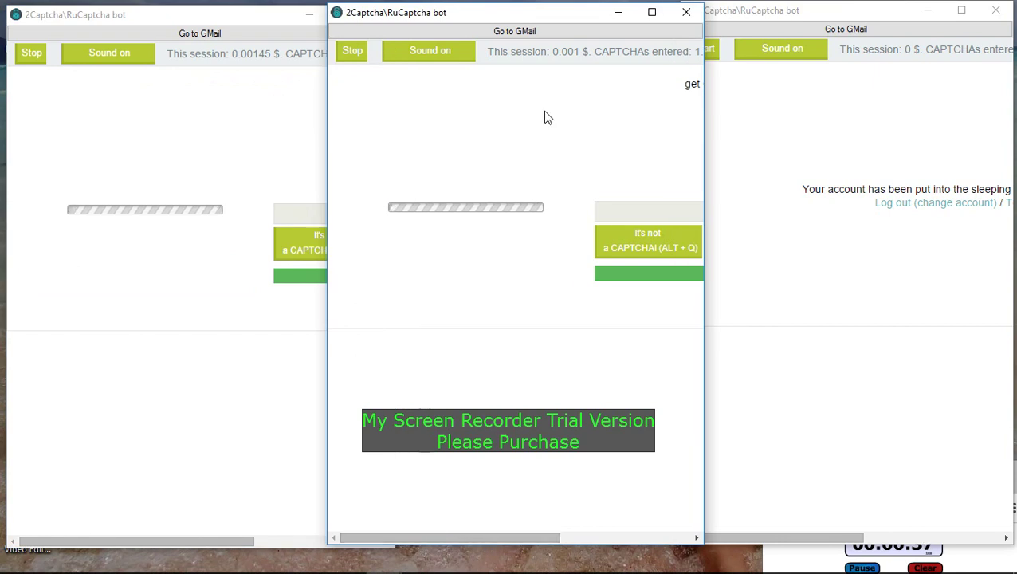
{"action": "left_click_drag", "start_coordinate": [550, 20], "coordinate": [561, 16]}
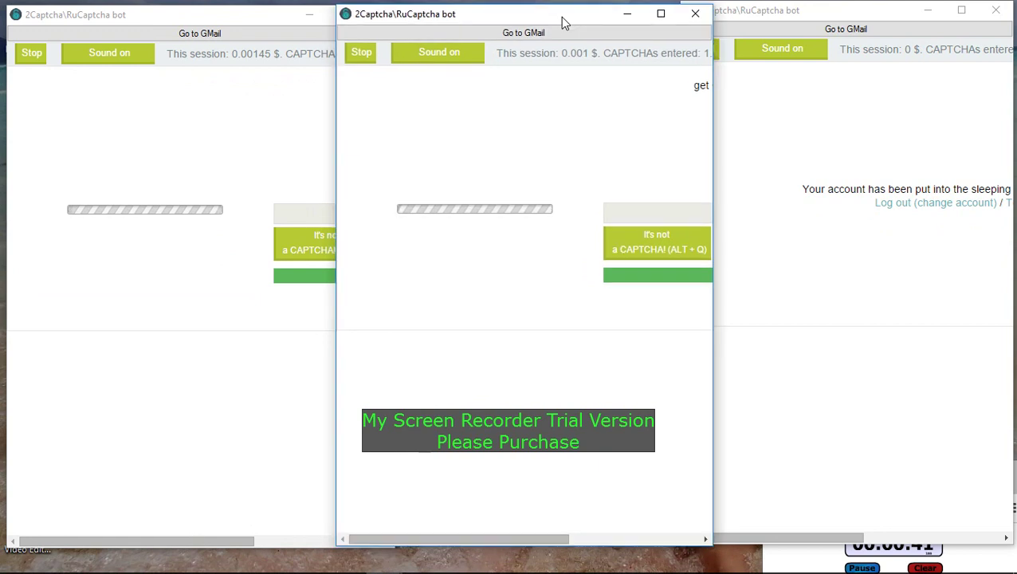
Select the house images, including replacement houses, in the first bot window's challenge and submit them for verification
{"action": "mouse_move", "coordinate": [319, 565]}
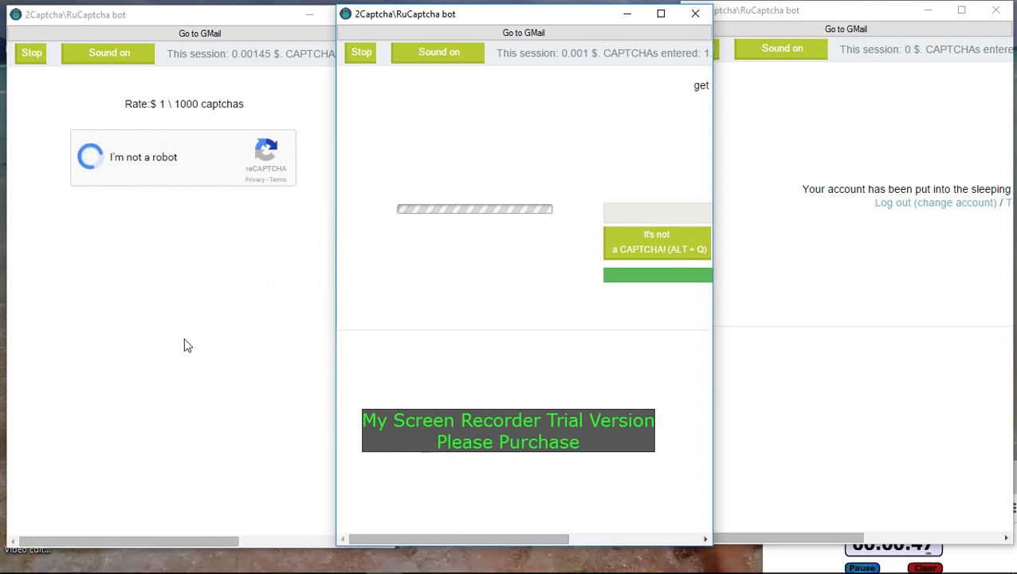
{"action": "left_click", "coordinate": [182, 261]}
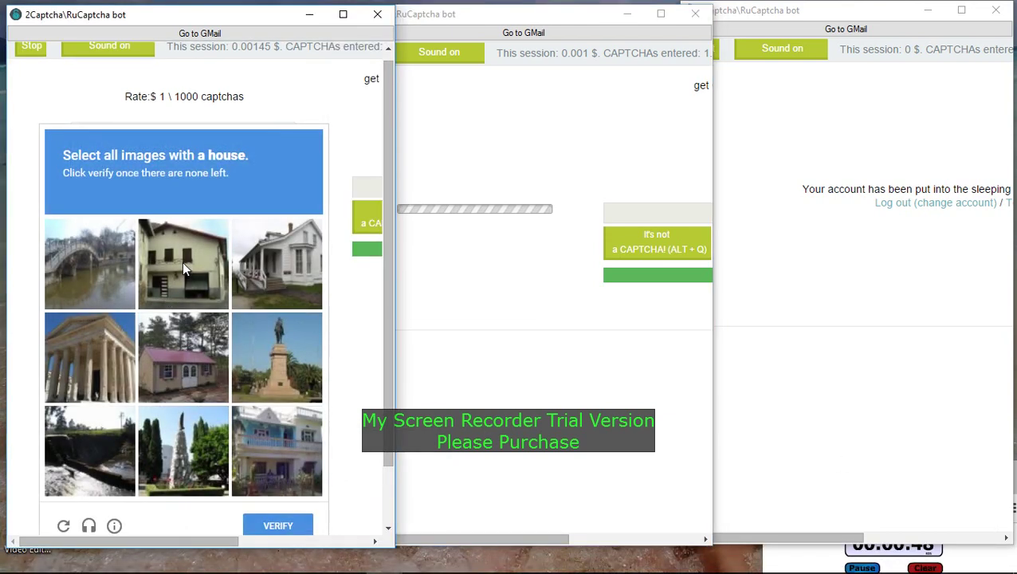
{"action": "left_click", "coordinate": [278, 281]}
{"action": "left_click", "coordinate": [182, 356]}
{"action": "left_click", "coordinate": [277, 475]}
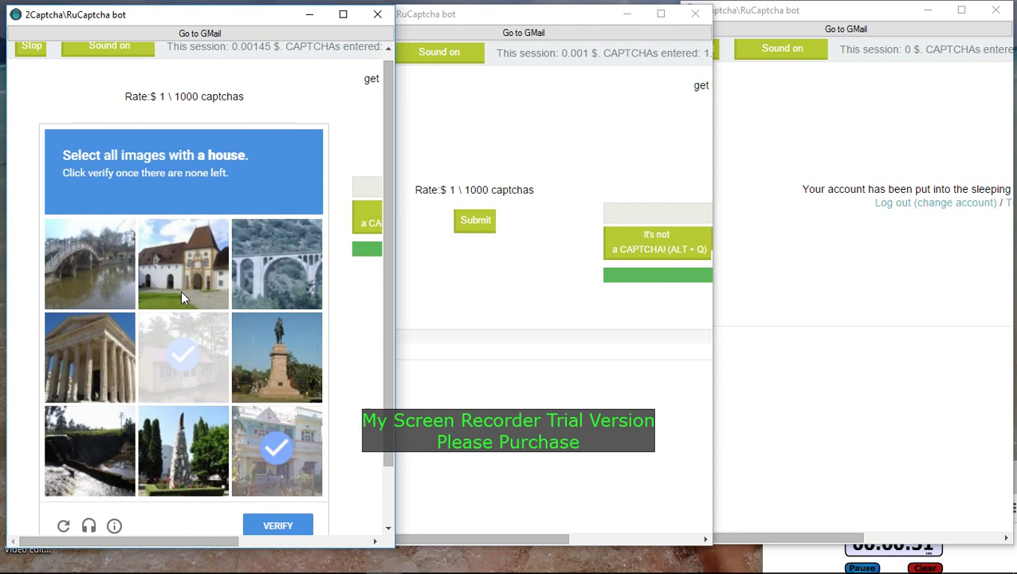
{"action": "left_click", "coordinate": [180, 291]}
{"action": "left_click", "coordinate": [283, 439]}
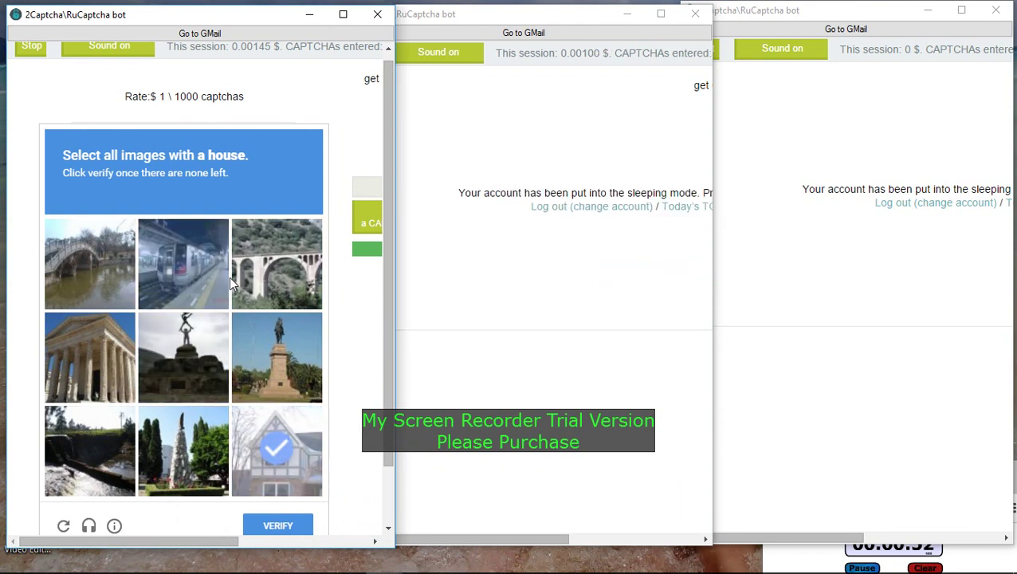
{"action": "left_click", "coordinate": [272, 479]}
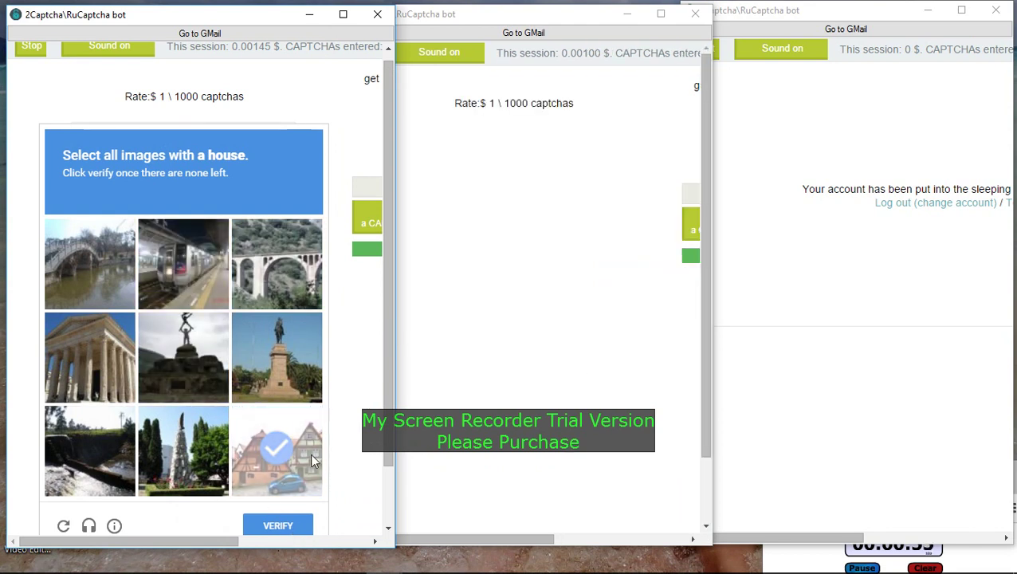
{"action": "left_click", "coordinate": [271, 525]}
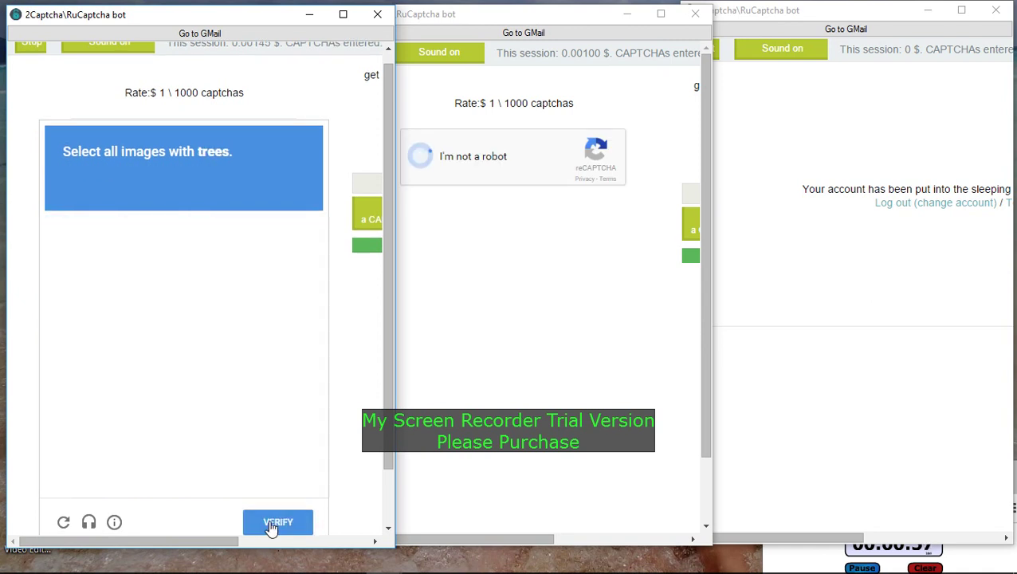
Select the green garden, forested hillside and lakeside tree images in the trees challenge and submit them for verification
{"action": "left_click", "coordinate": [101, 331]}
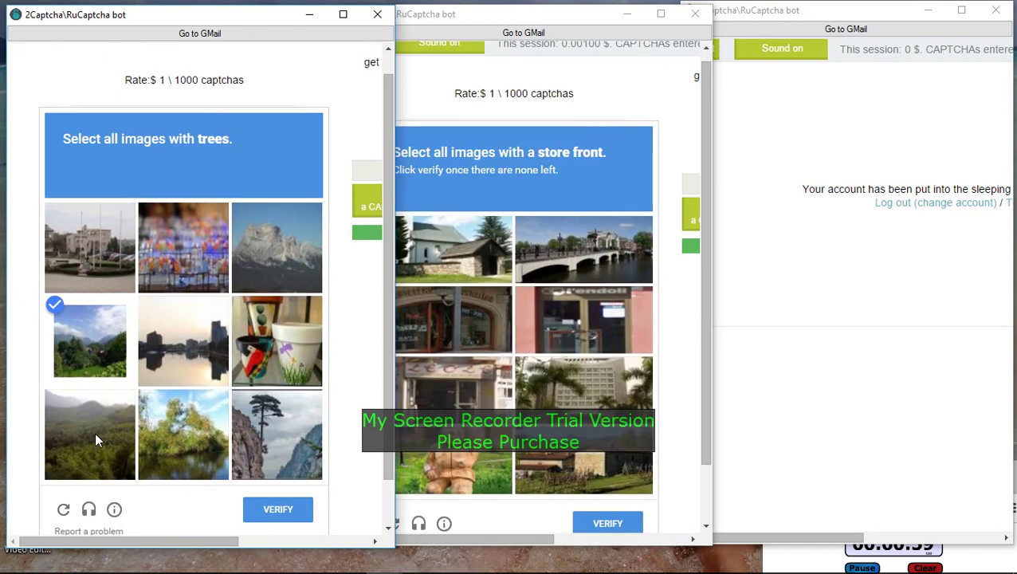
{"action": "left_click", "coordinate": [95, 432]}
{"action": "left_click", "coordinate": [172, 425]}
{"action": "left_click", "coordinate": [278, 515]}
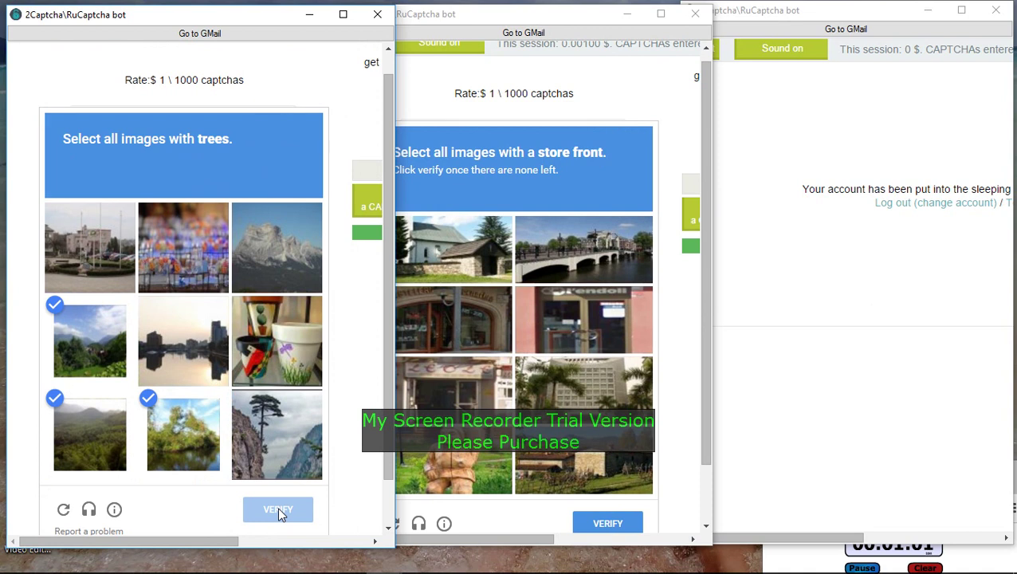
Select the shop images, including replacement store fronts, in the middle bot window's store front challenge and submit them for verification
{"action": "left_click", "coordinate": [534, 169]}
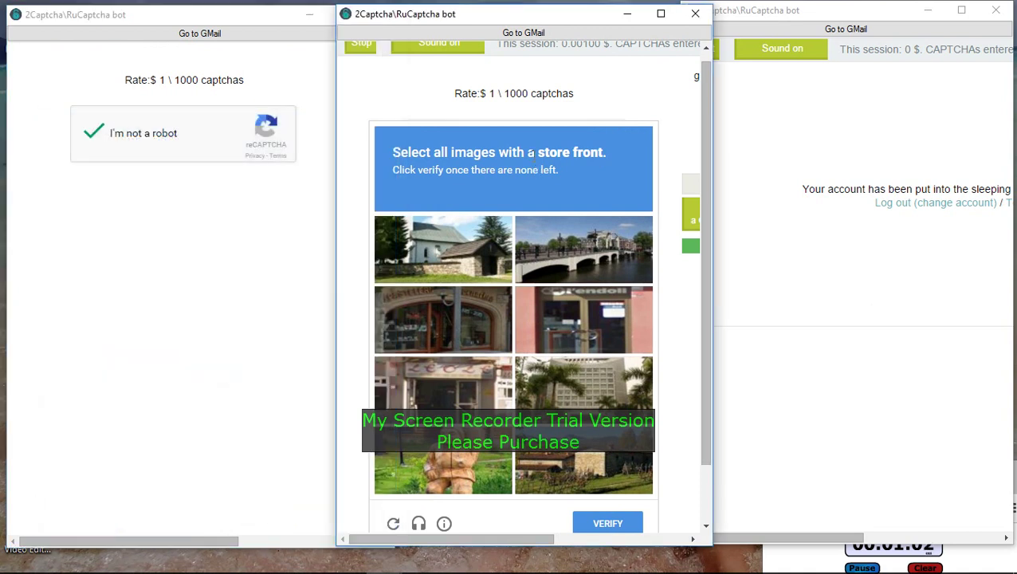
{"action": "left_click", "coordinate": [449, 313]}
{"action": "left_click", "coordinate": [547, 312]}
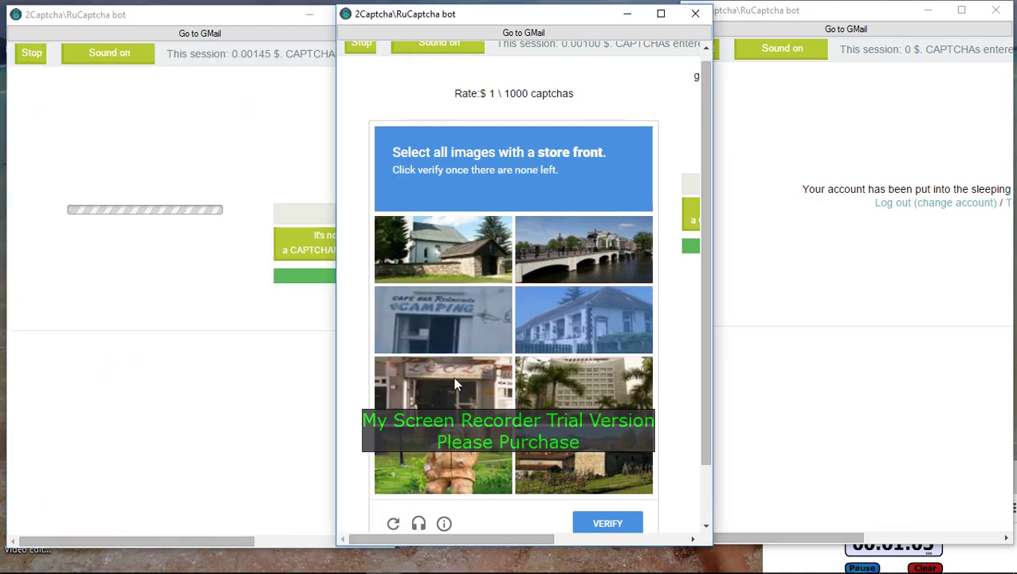
{"action": "left_click", "coordinate": [437, 315]}
{"action": "left_click", "coordinate": [432, 386]}
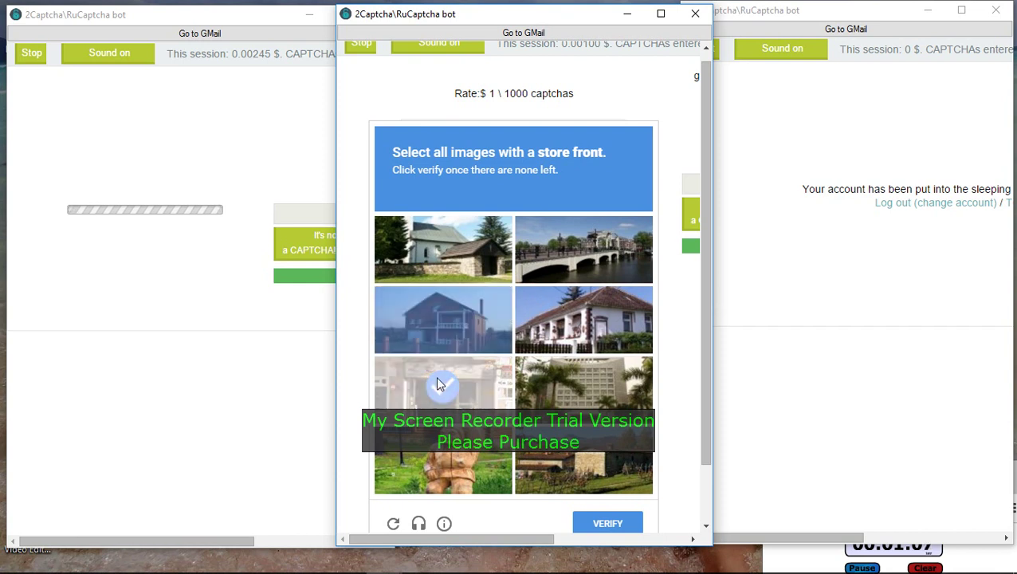
{"action": "left_click", "coordinate": [488, 381]}
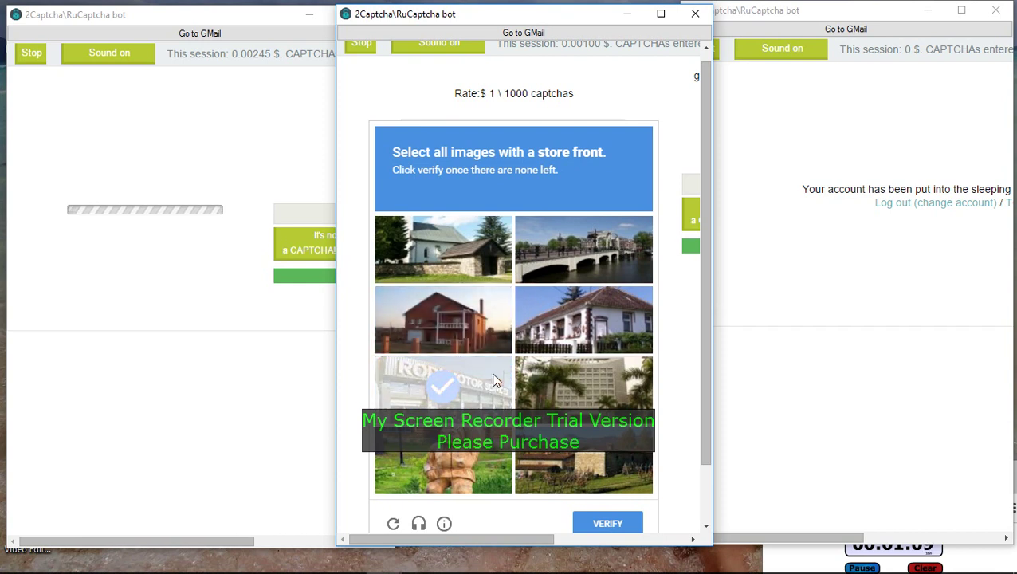
{"action": "left_click", "coordinate": [587, 527]}
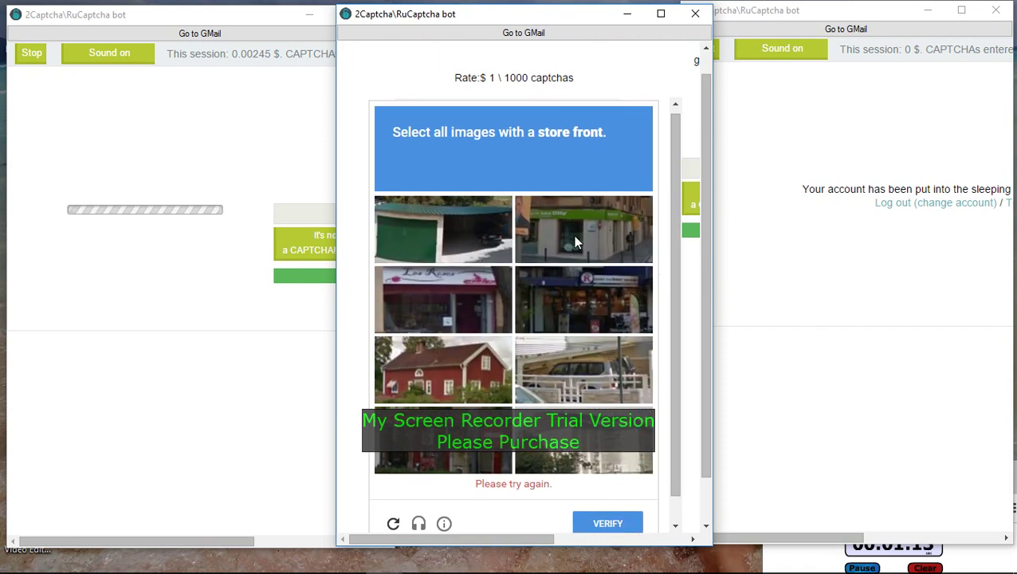
Select four shop images in the follow-up store front challenge, submit them for verification, and activate the sleeping bot window
{"action": "left_click", "coordinate": [576, 241]}
{"action": "left_click", "coordinate": [454, 313]}
{"action": "left_click", "coordinate": [582, 303]}
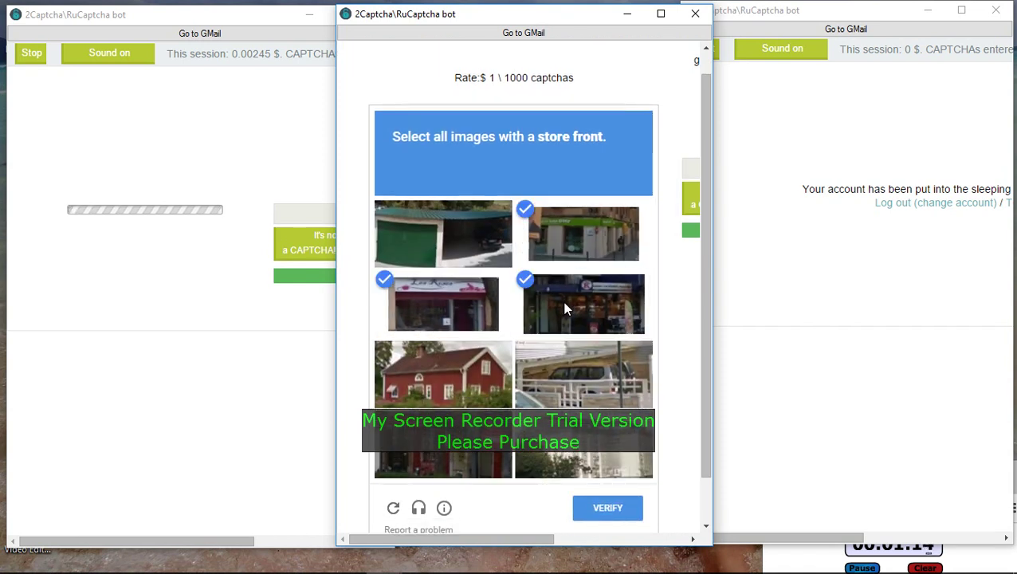
{"action": "left_click", "coordinate": [449, 458]}
{"action": "left_click", "coordinate": [606, 513]}
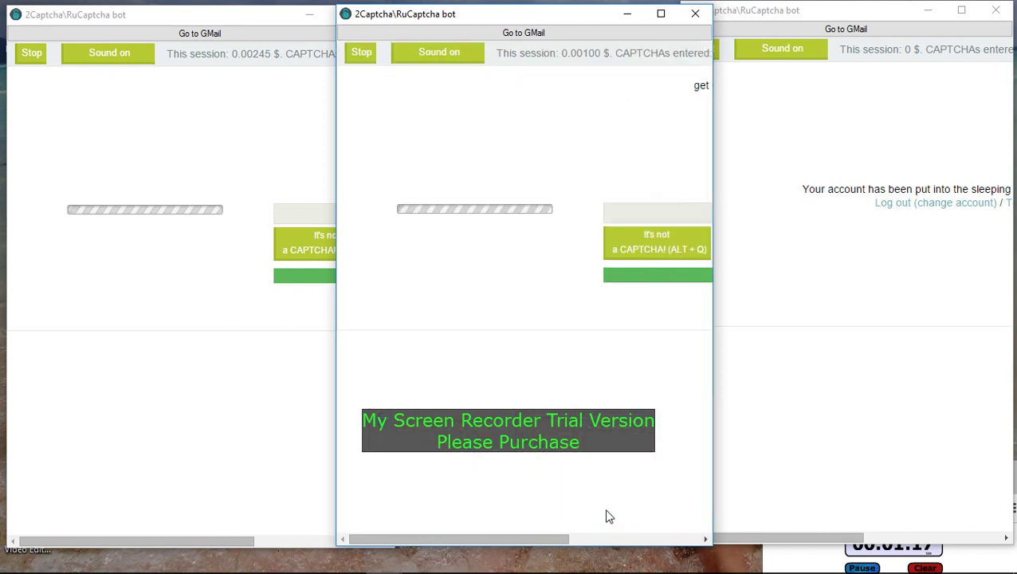
{"action": "left_click", "coordinate": [937, 449]}
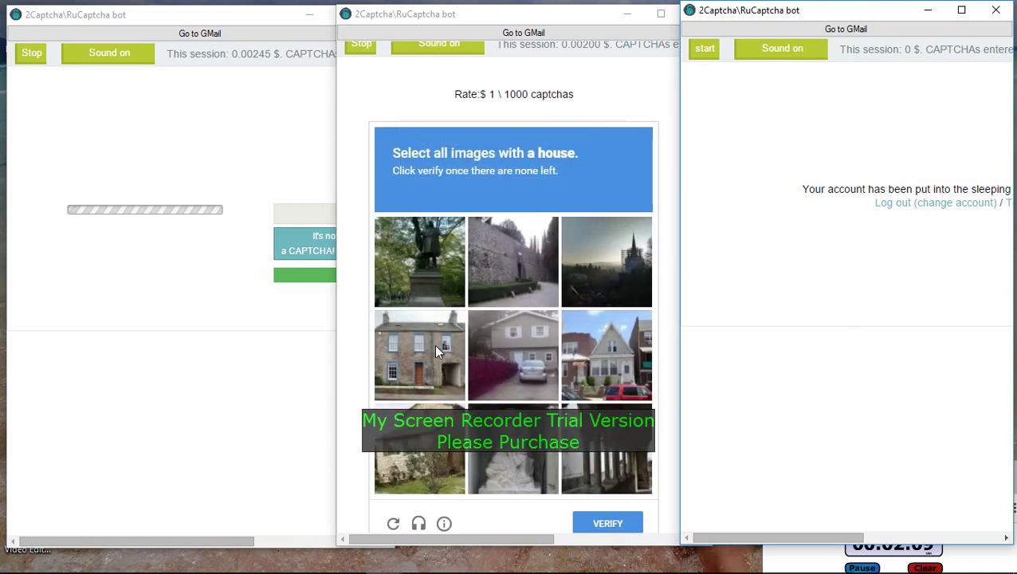
Select the house images, including a replacement house, in the middle bot window's challenge and submit them for verification
{"action": "left_click", "coordinate": [436, 351]}
{"action": "left_click", "coordinate": [510, 352]}
{"action": "left_click", "coordinate": [606, 354]}
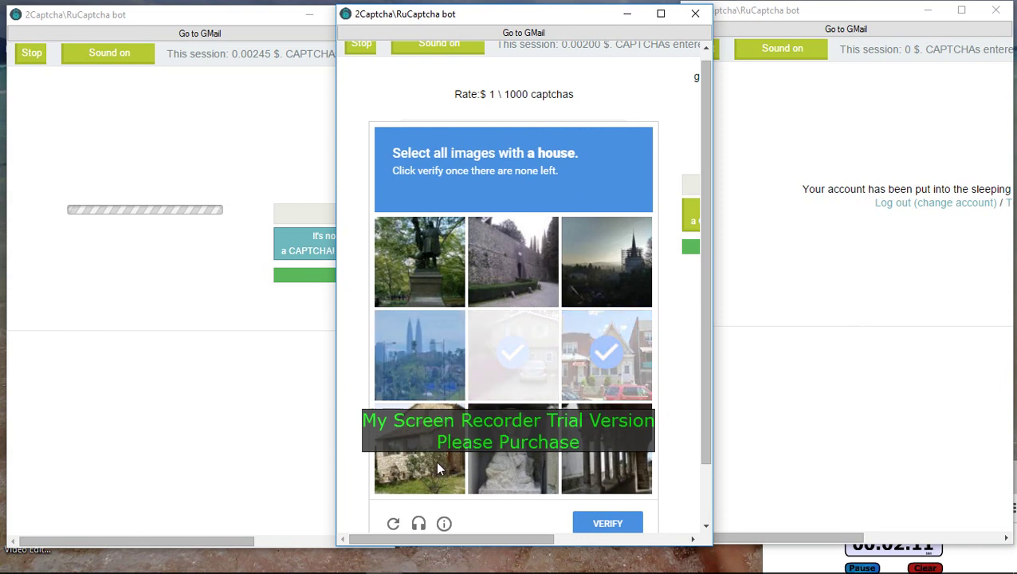
{"action": "left_click", "coordinate": [435, 460]}
{"action": "left_click", "coordinate": [542, 353]}
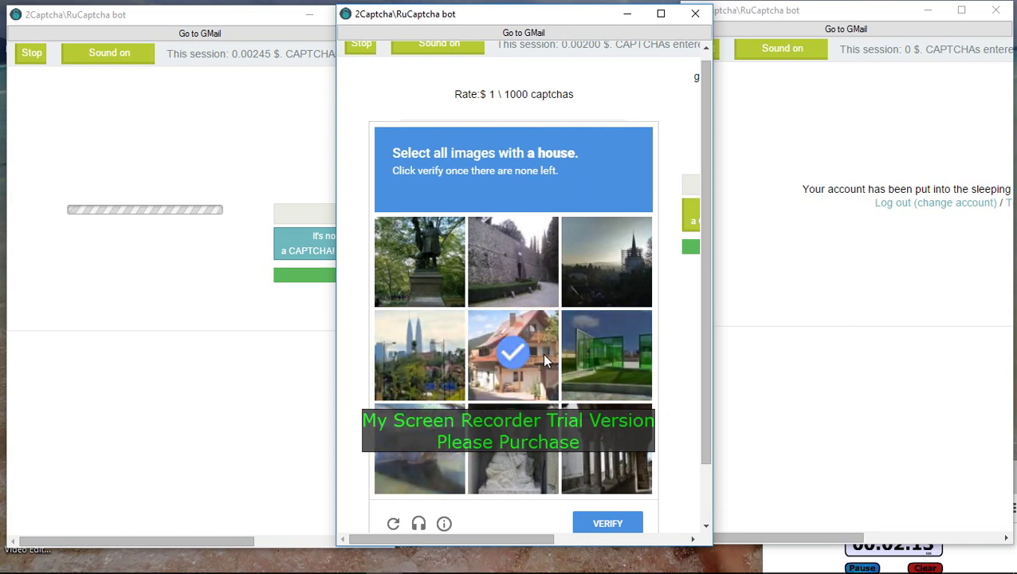
{"action": "left_click", "coordinate": [608, 523]}
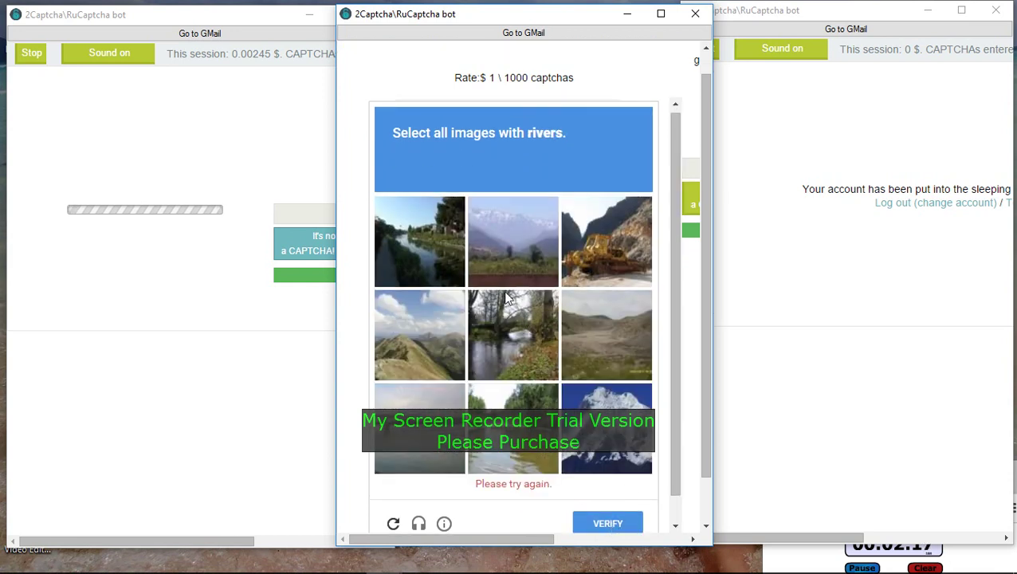
Select the four images showing water in the rivers challenge and submit them for verification
{"action": "left_click", "coordinate": [437, 252]}
{"action": "left_click", "coordinate": [494, 352]}
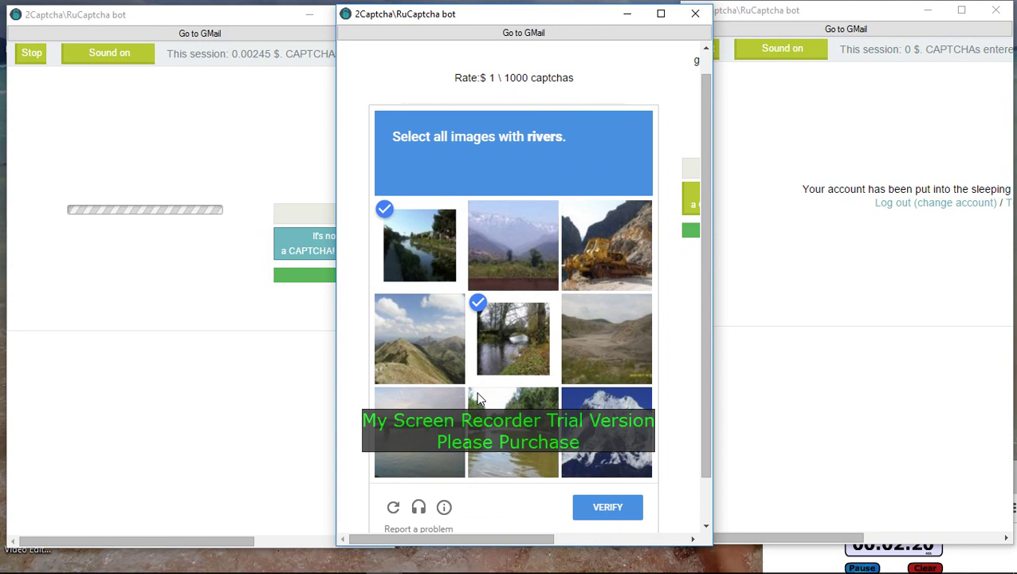
{"action": "left_click", "coordinate": [420, 439]}
{"action": "left_click", "coordinate": [520, 463]}
{"action": "left_click", "coordinate": [609, 518]}
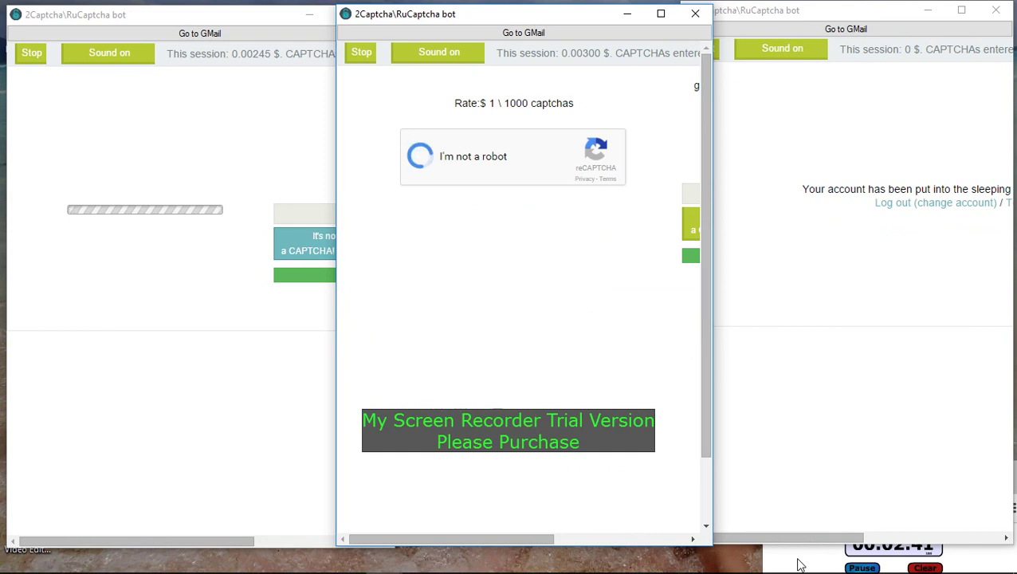
Select the three squares with the large green and white road signs in the street signs challenge and submit them
{"action": "left_click", "coordinate": [472, 388]}
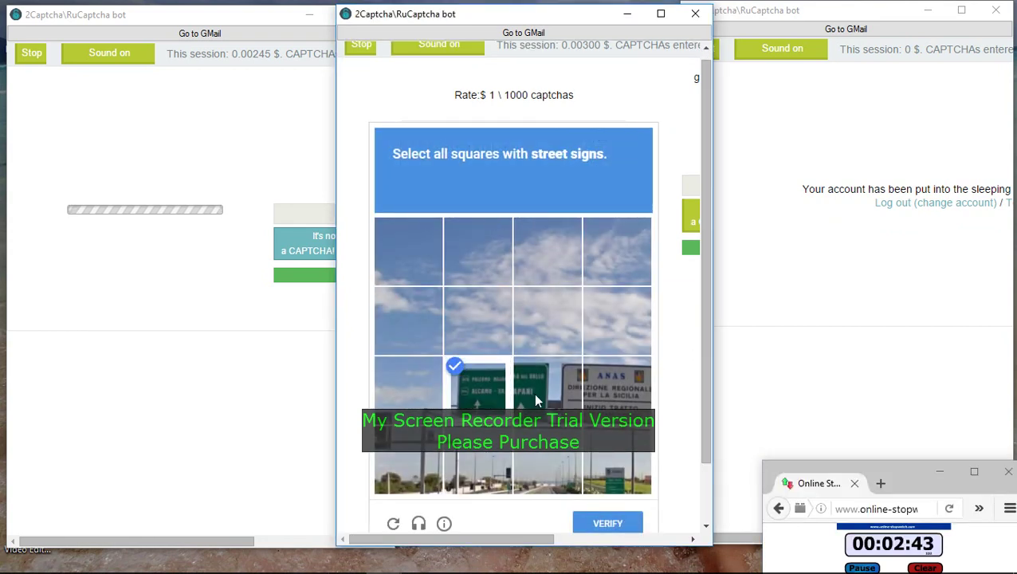
{"action": "left_click", "coordinate": [536, 392]}
{"action": "left_click", "coordinate": [621, 405]}
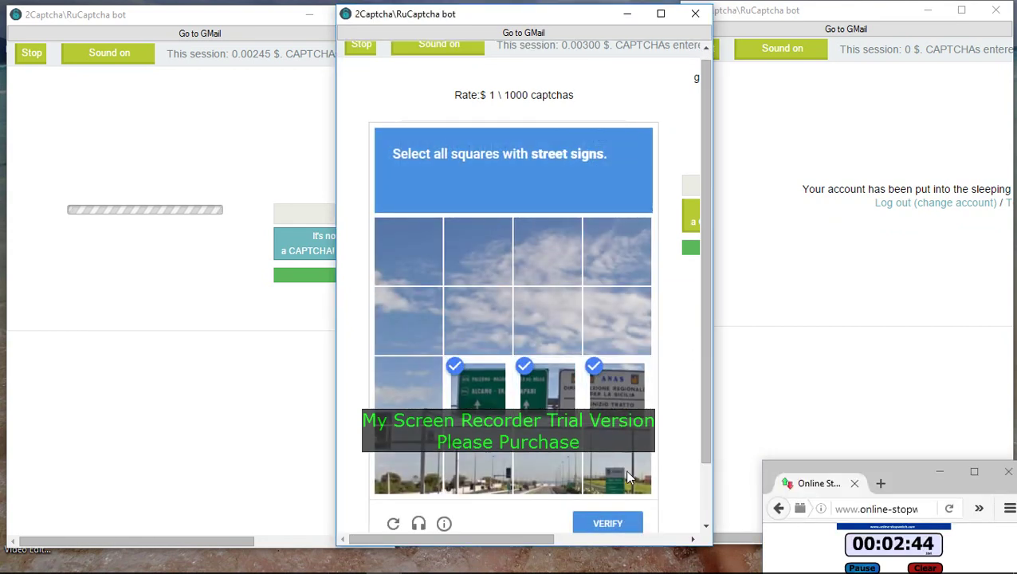
{"action": "left_click", "coordinate": [619, 524]}
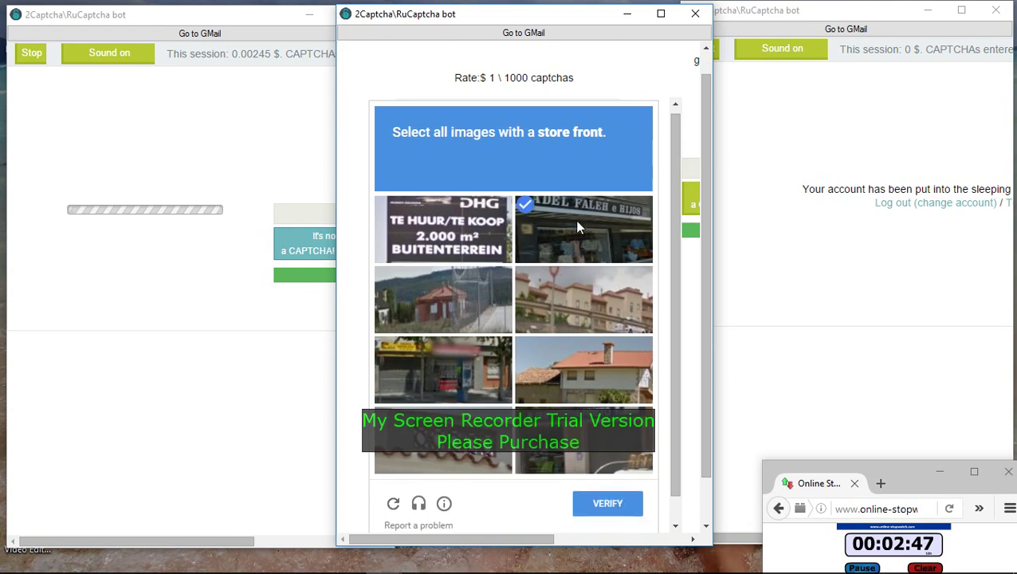
Select the three shop images in the store front challenge, submit them for verification, and activate the sleeping bot window
{"action": "left_click", "coordinate": [574, 219]}
{"action": "left_click", "coordinate": [451, 379]}
{"action": "left_click", "coordinate": [566, 457]}
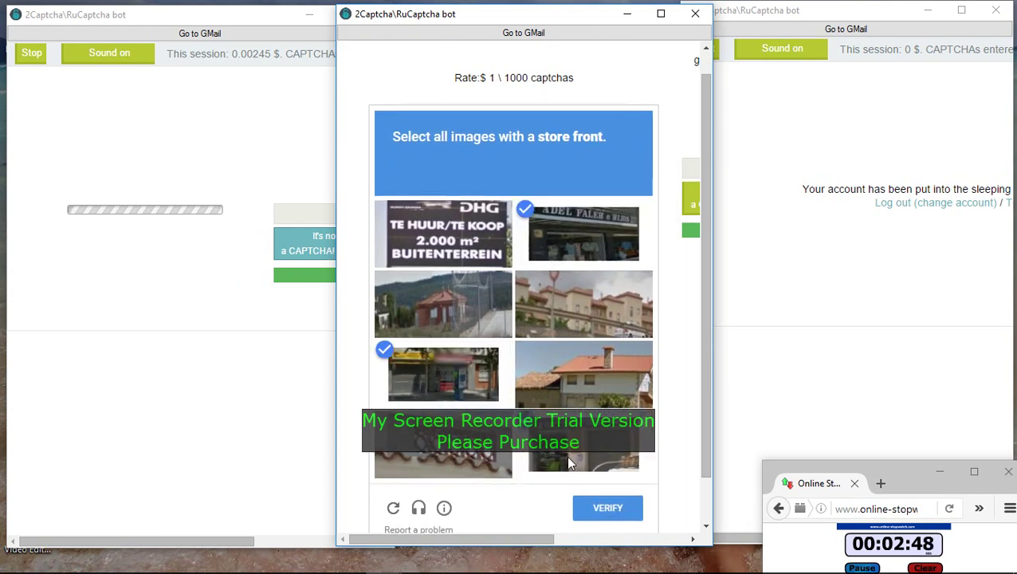
{"action": "left_click", "coordinate": [606, 516]}
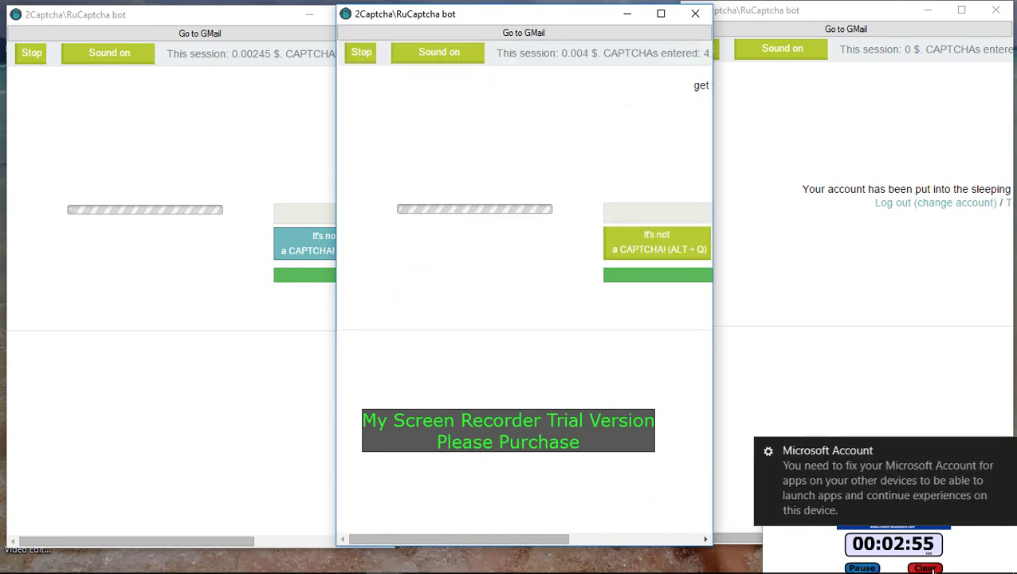
{"action": "left_click", "coordinate": [870, 341]}
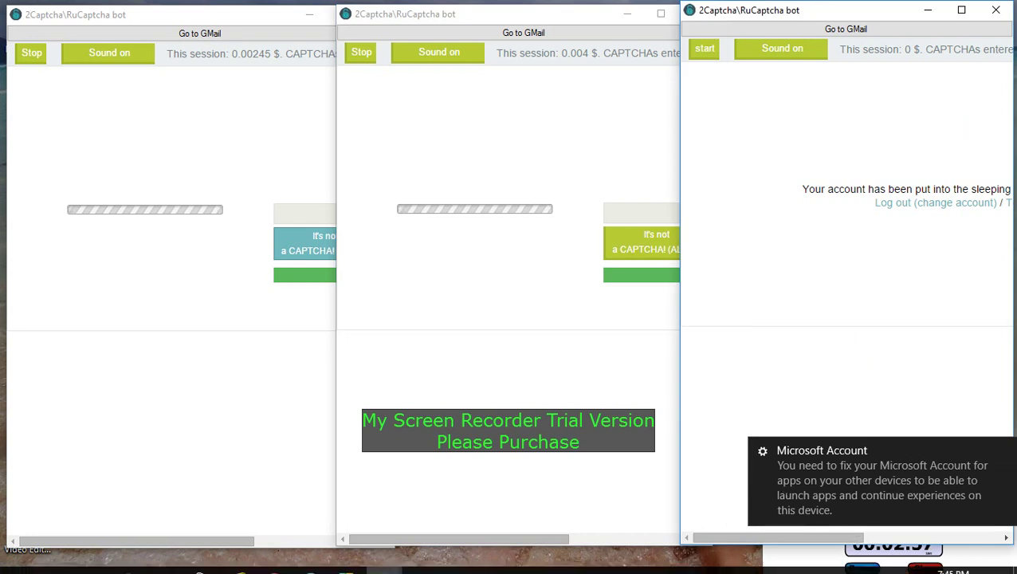